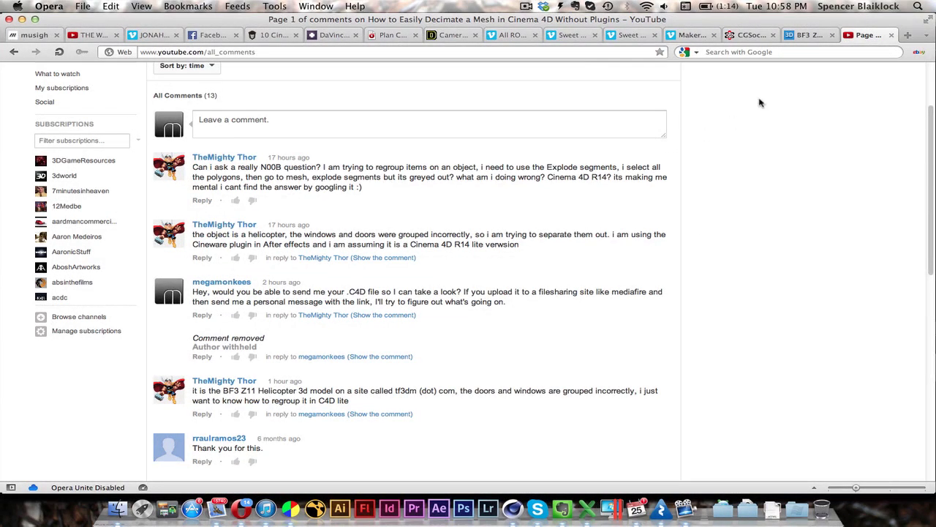
Switch to Cinema 4D and go through the helicopter's objects from Glass up to chassis to examine what each contains.
scroll(761, 207, up, 1)
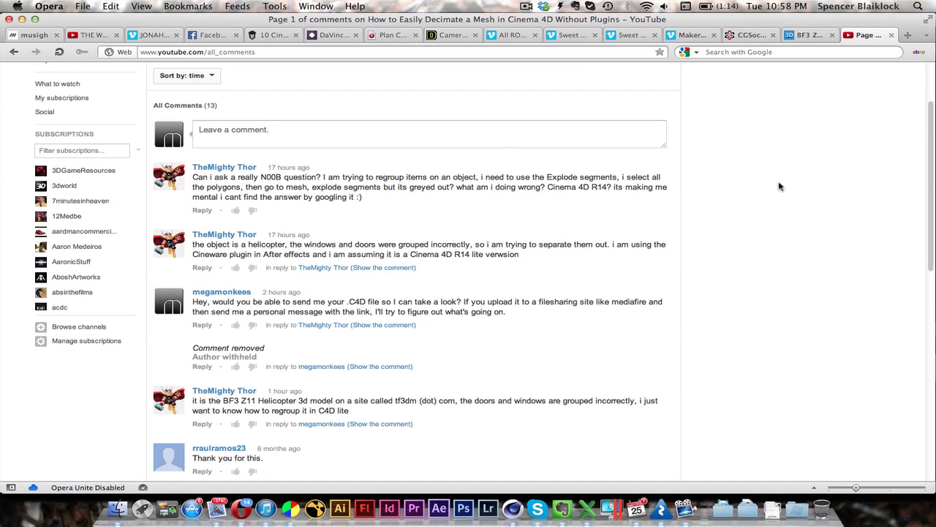
click(512, 516)
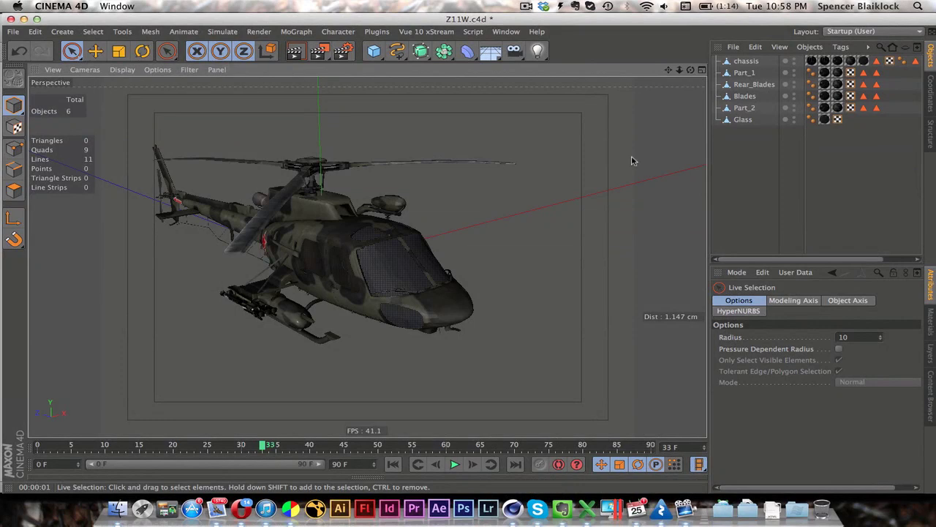
click(743, 119)
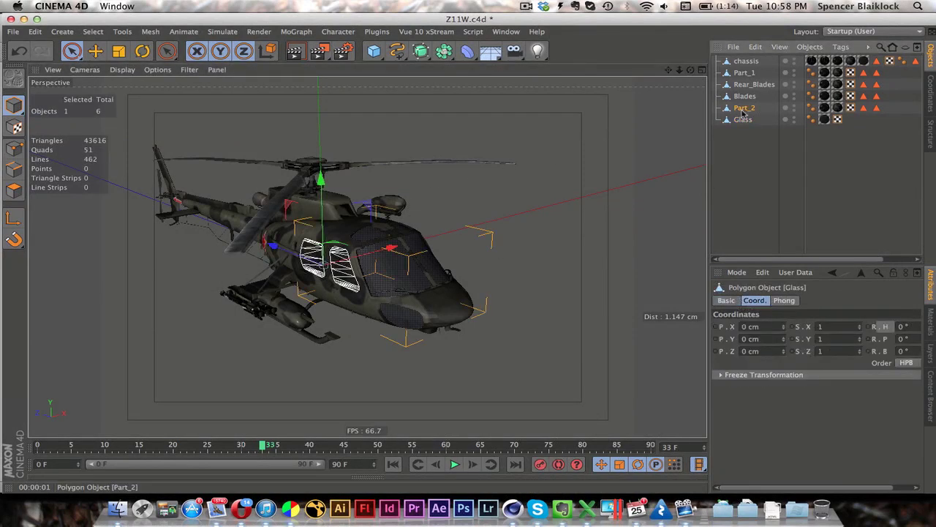
click(745, 107)
click(746, 95)
click(750, 84)
click(745, 72)
click(753, 62)
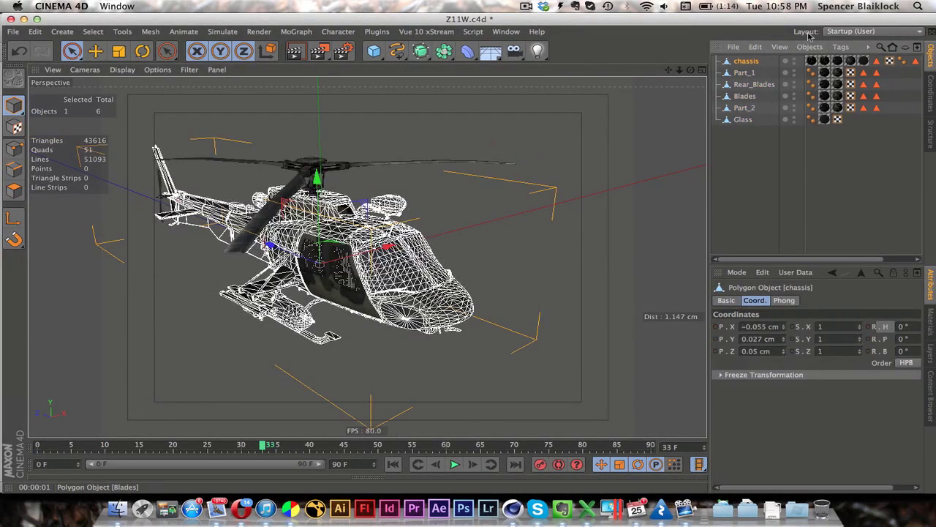
click(756, 159)
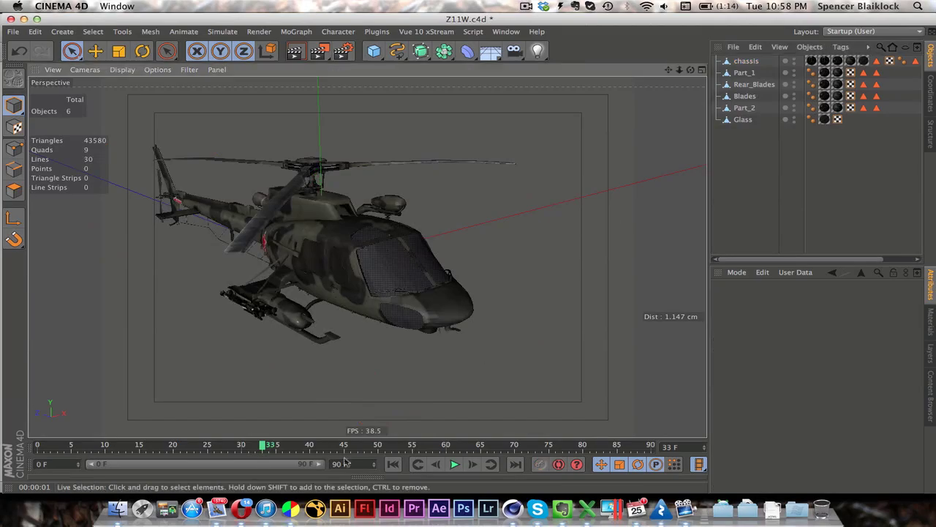
Switch to the browser and look over the BF3 Z11 Helicopter model page on TF3DM.
click(242, 509)
click(806, 36)
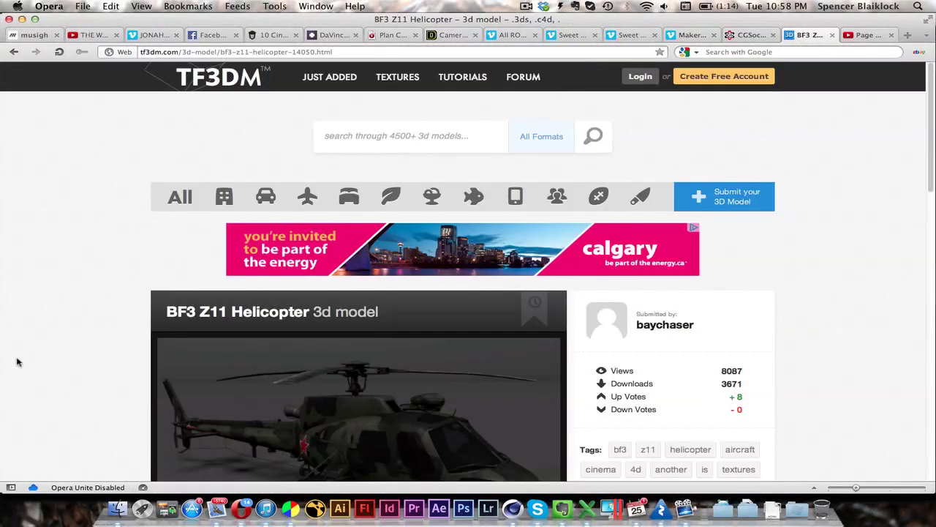
scroll(86, 334, down, 4)
scroll(92, 326, down, 1)
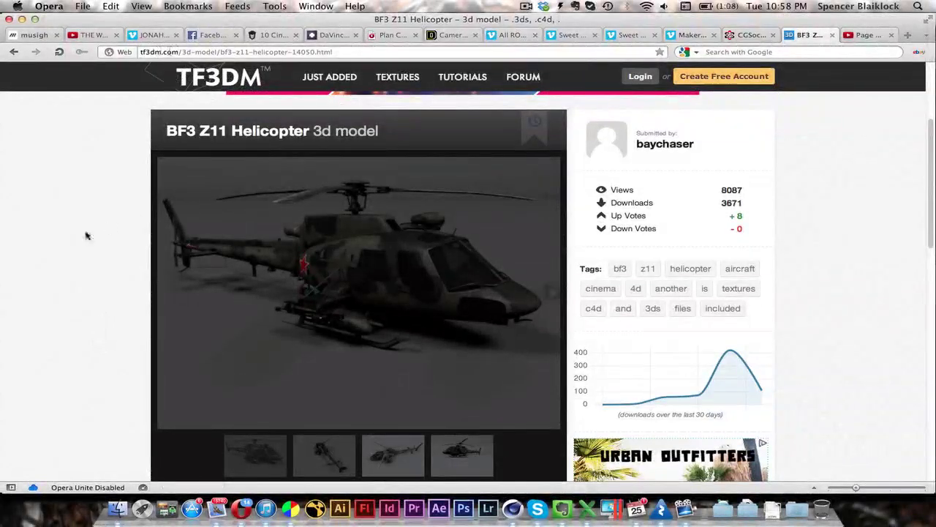
scroll(85, 235, down, 4)
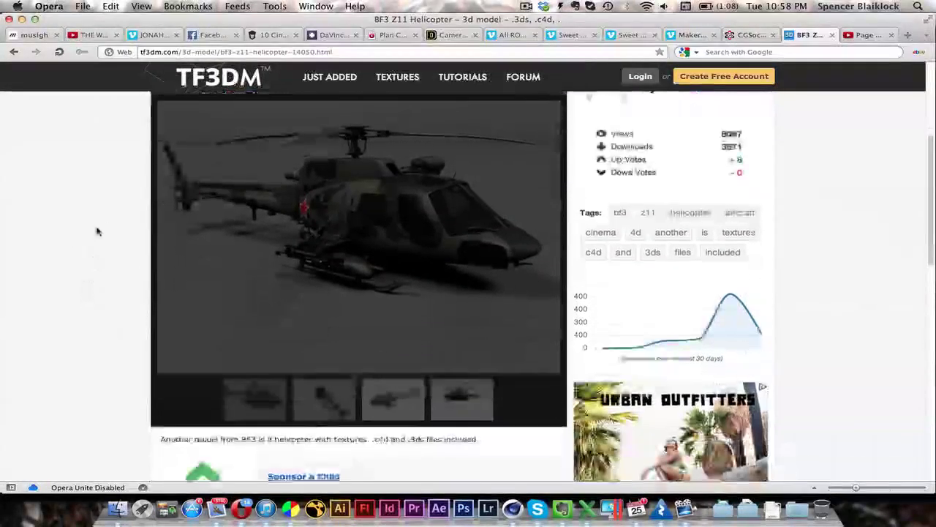
scroll(86, 252, up, 3)
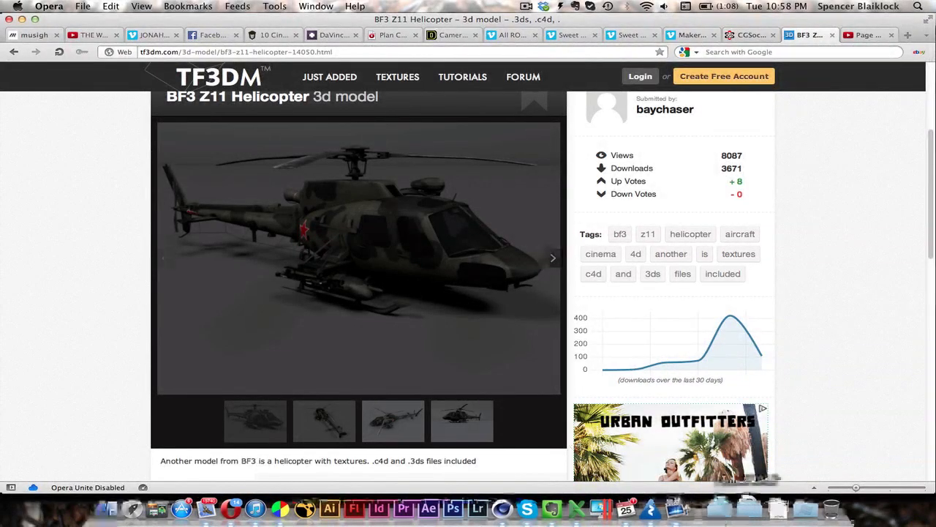
Switch back to Cinema 4D and revert the helicopter project to its saved version, discarding the changes.
click(510, 504)
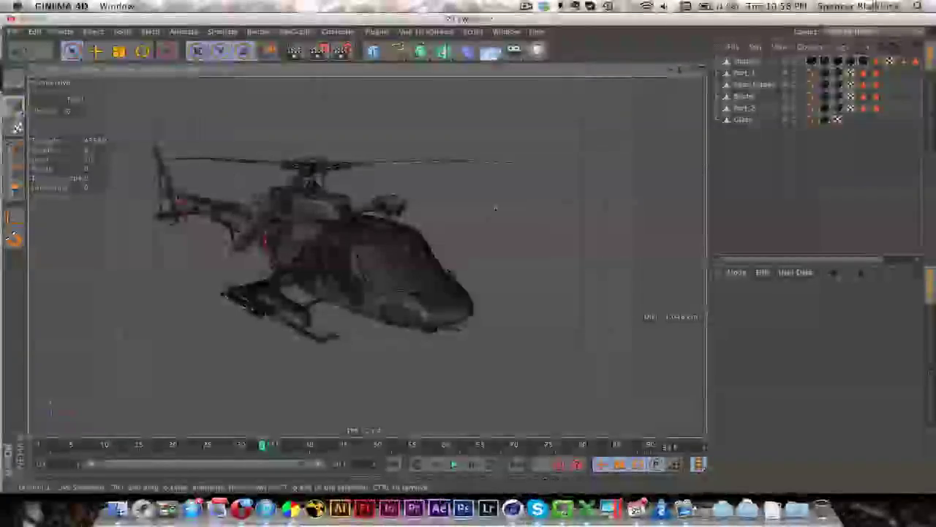
click(14, 33)
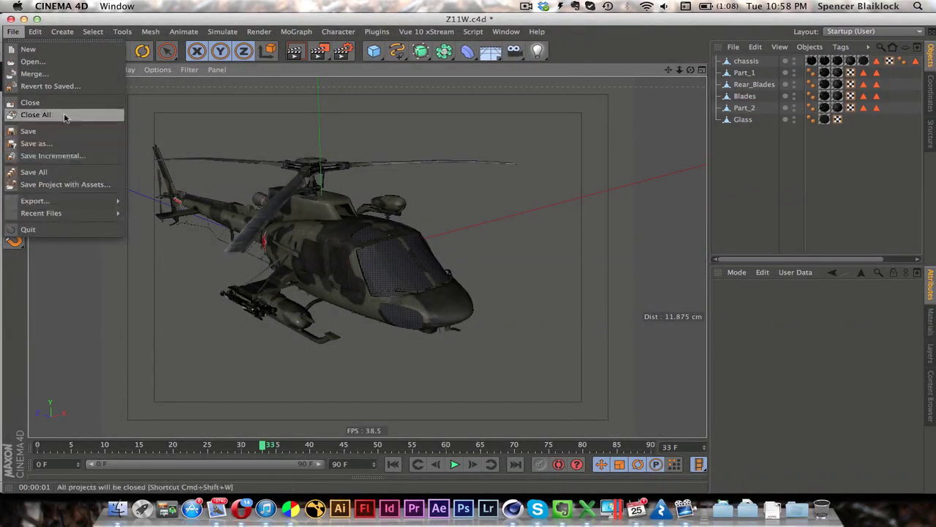
click(50, 86)
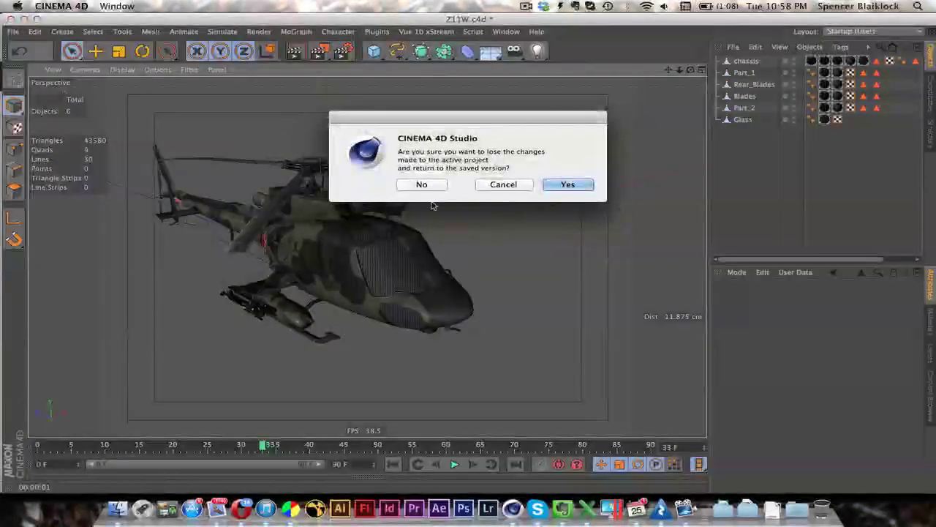
click(568, 184)
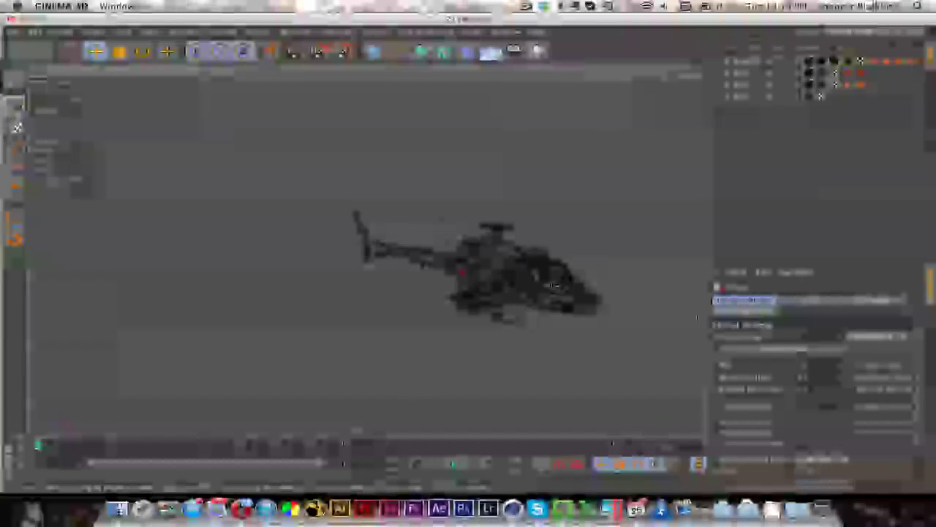
Examine how the helicopter geometry is grouped by going through Glass, Part_2, Part_1 and chassis.
alt+middle_drag(554, 286, 446, 230)
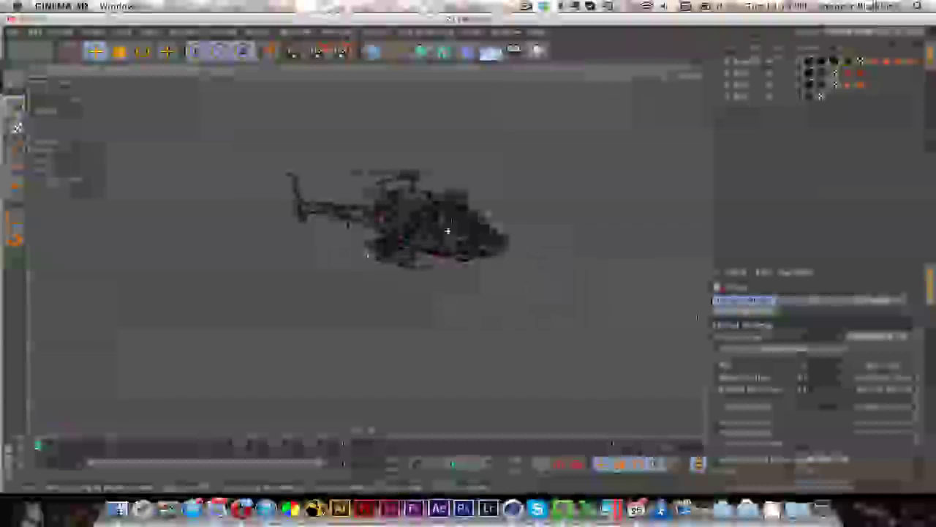
scroll(446, 229, up, 5)
alt+drag(446, 230, 467, 250)
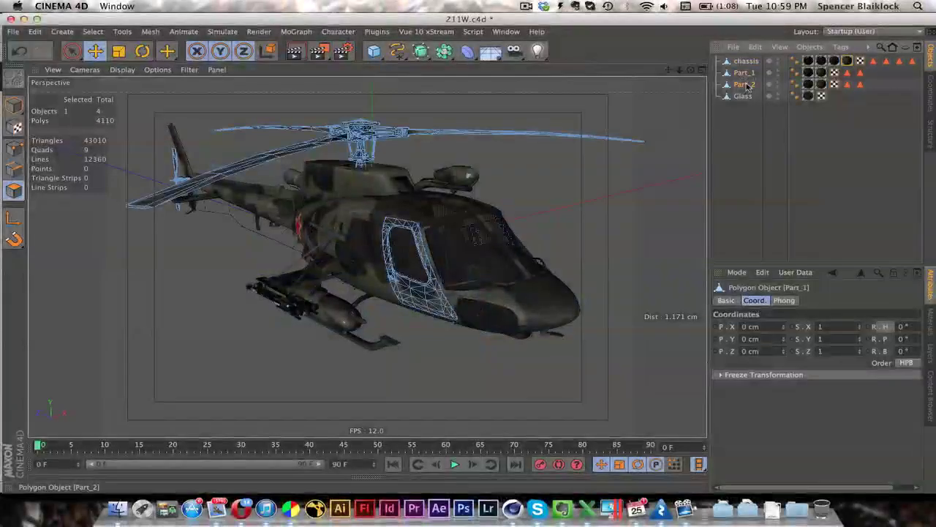
click(743, 97)
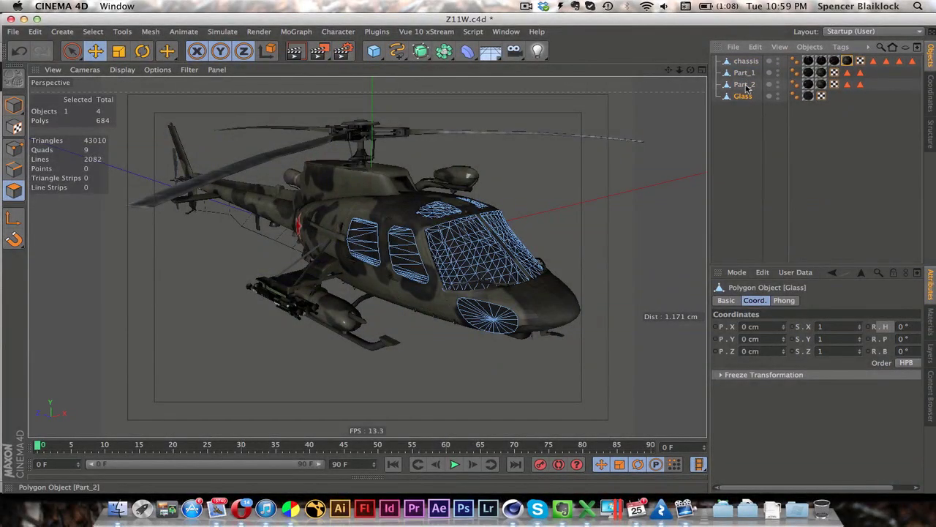
click(744, 85)
click(744, 73)
click(748, 61)
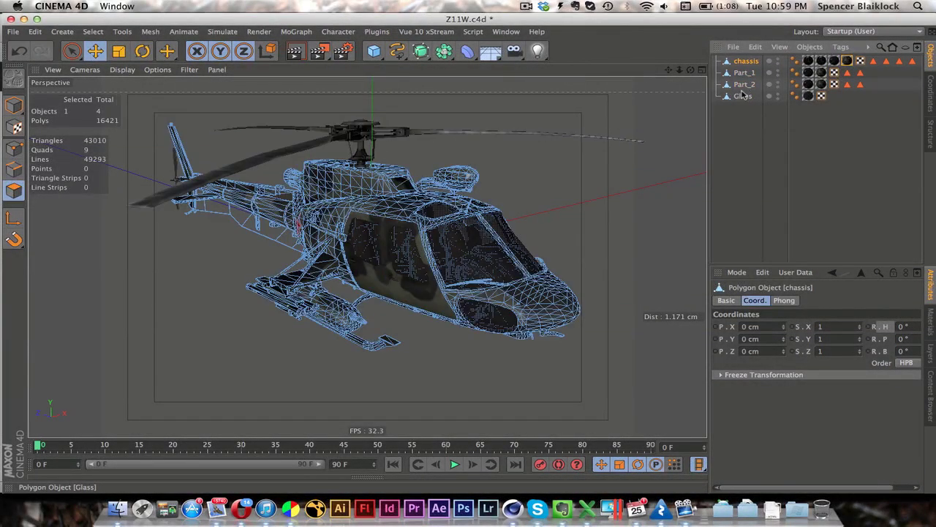
Select the Part_1 object and examine from several angles which helicopter parts it groups together.
click(745, 73)
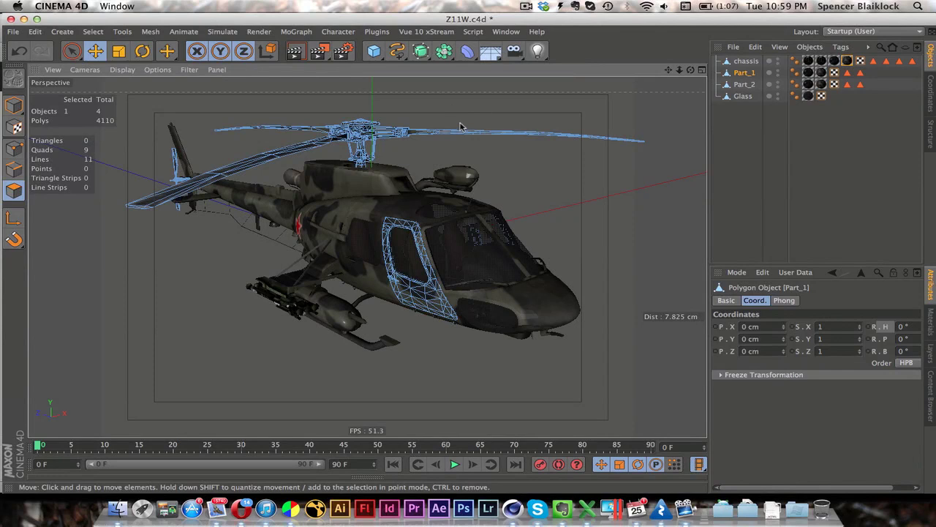
alt+drag(449, 224, 386, 210)
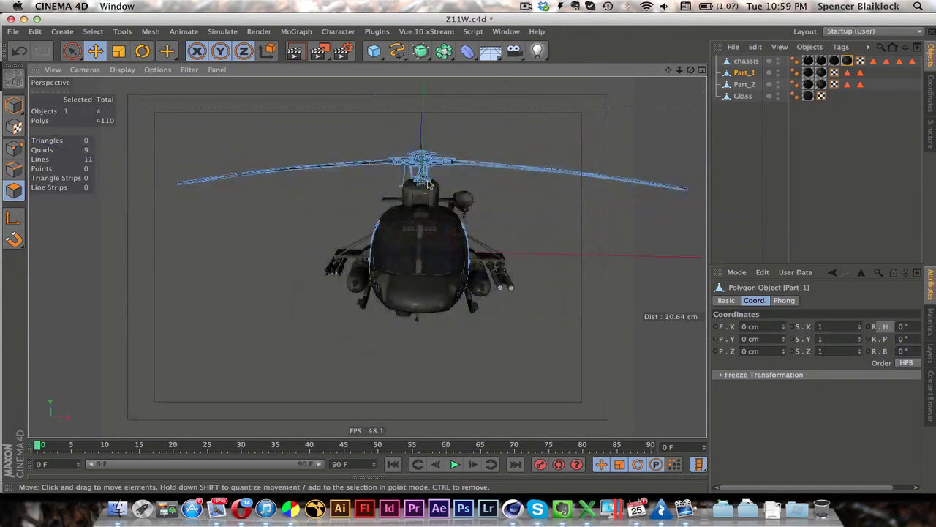
alt+drag(419, 244, 305, 159)
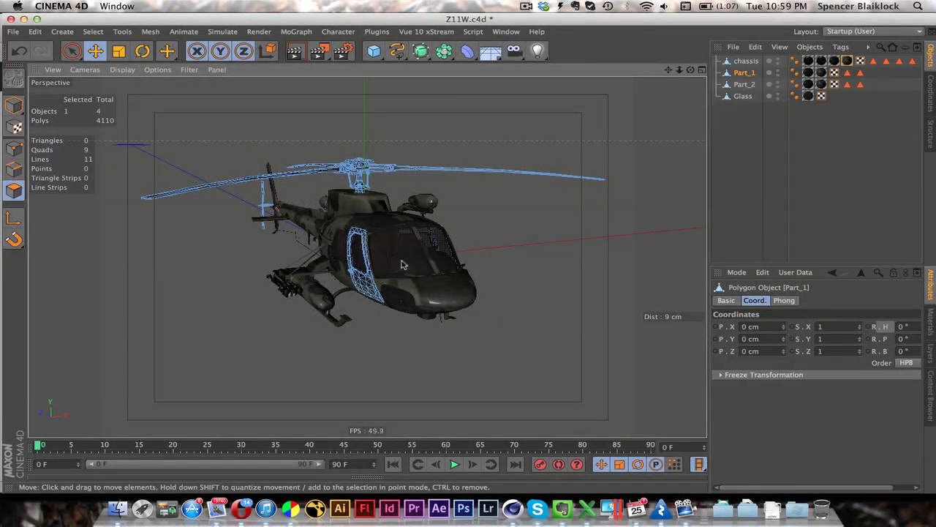
alt+drag(403, 265, 503, 300)
alt+drag(567, 272, 613, 229)
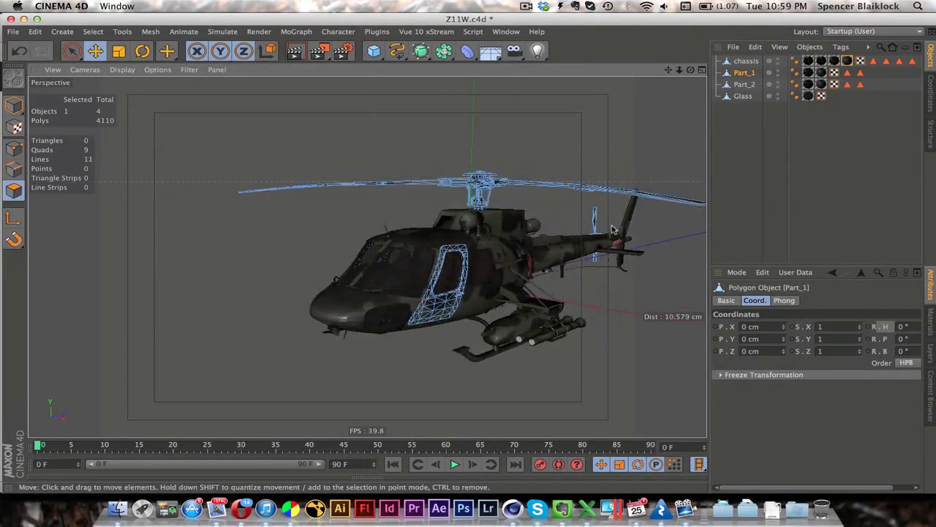
alt+drag(502, 267, 393, 258)
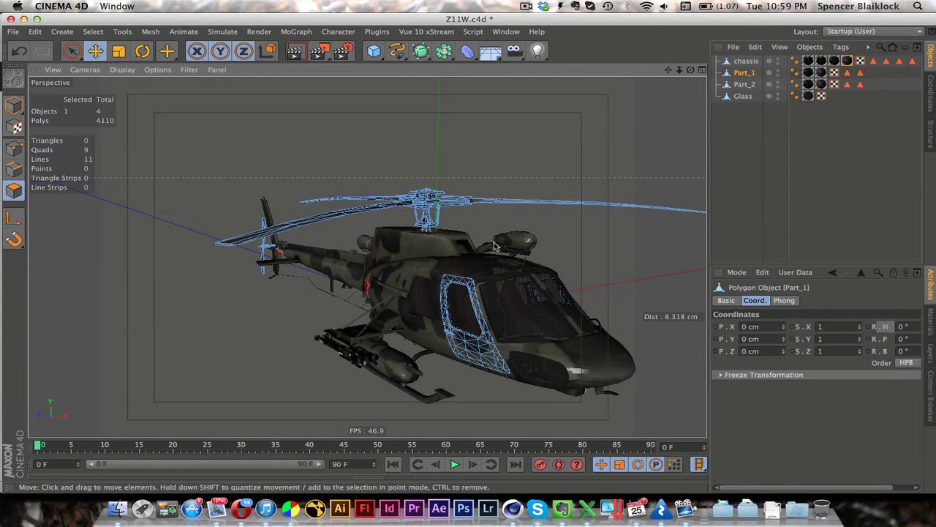
Show the helicopter in the Right view.
key(F2)
key(F3)
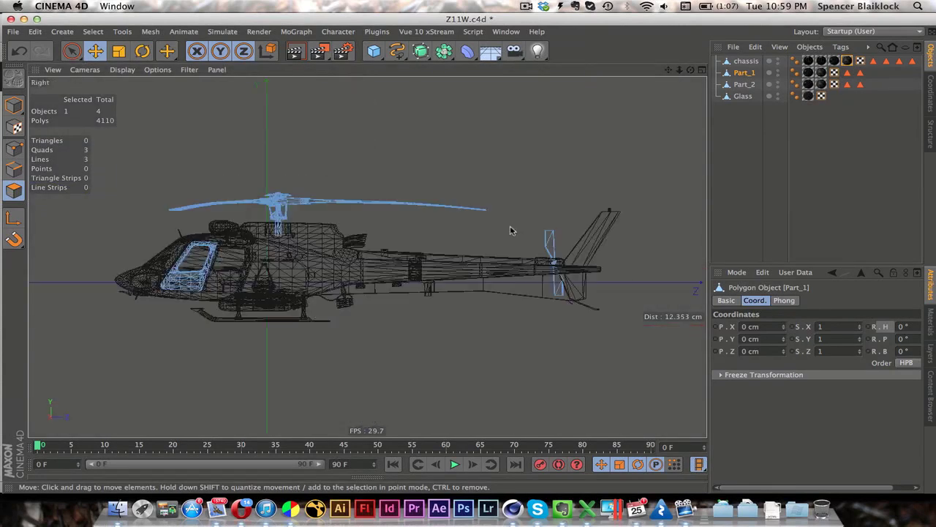
click(85, 70)
mouse_move(95, 101)
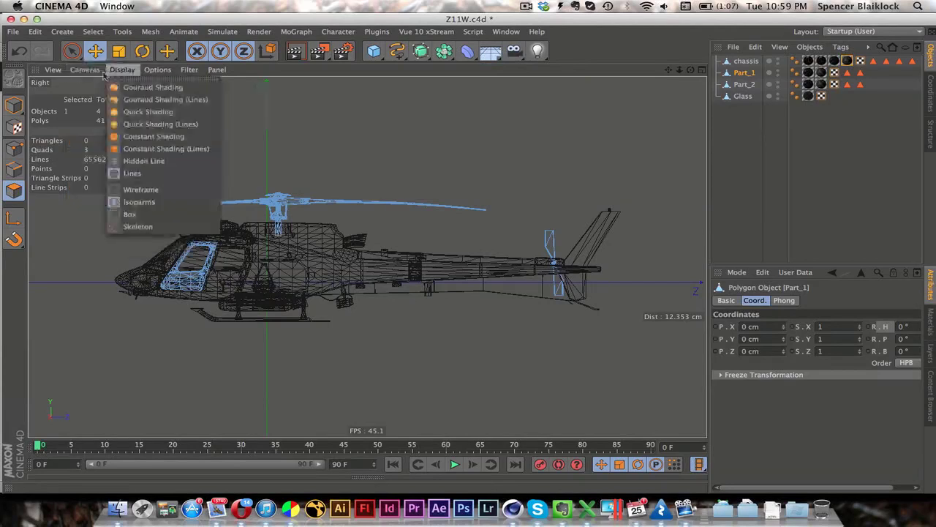
click(90, 156)
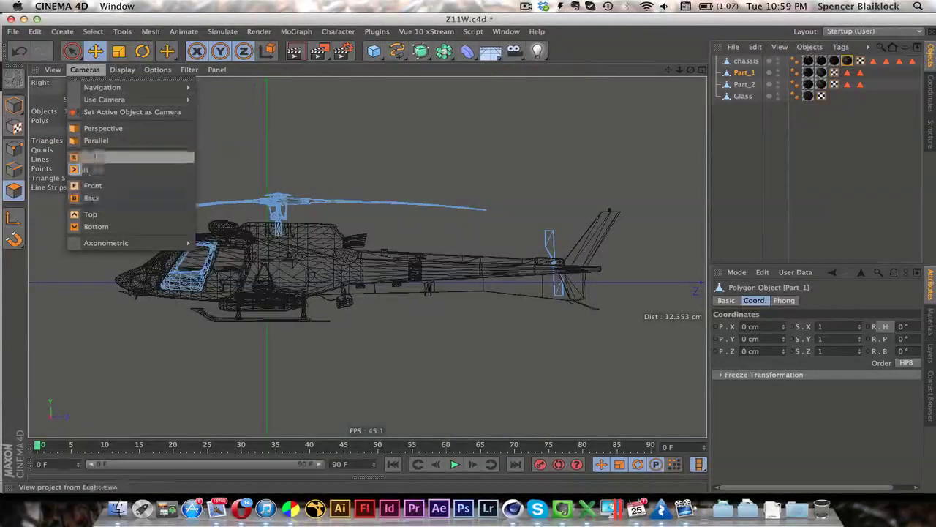
click(99, 71)
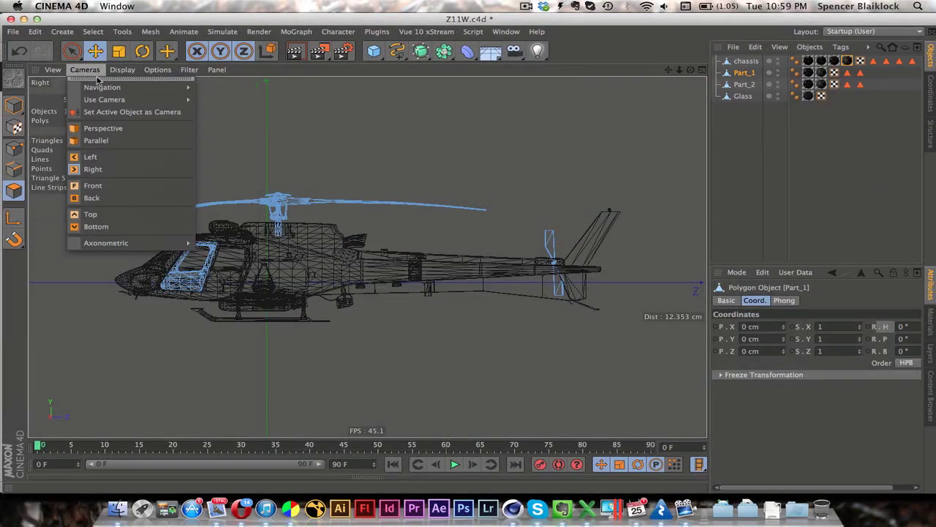
click(385, 185)
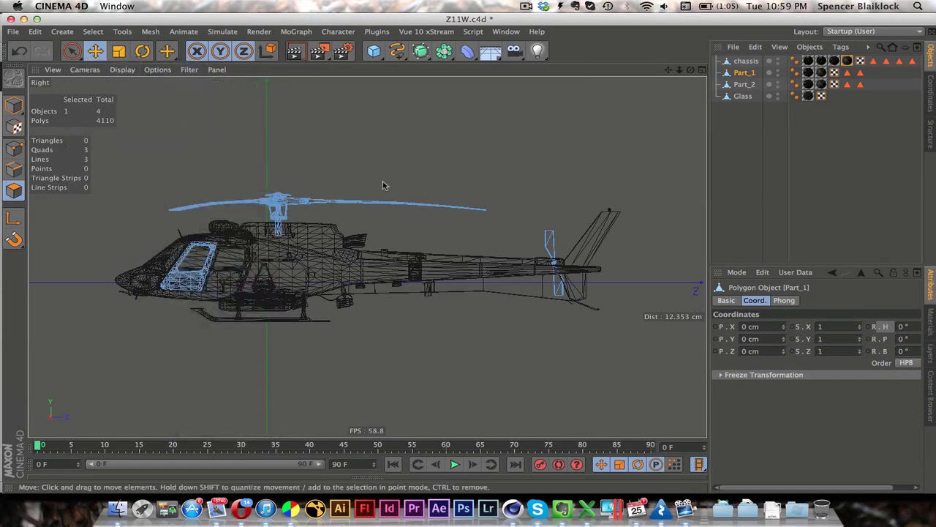
Select the main rotor polygons of Part_1 with Rectangle Selection, with Only Select Visible Elements turned off.
click(71, 53)
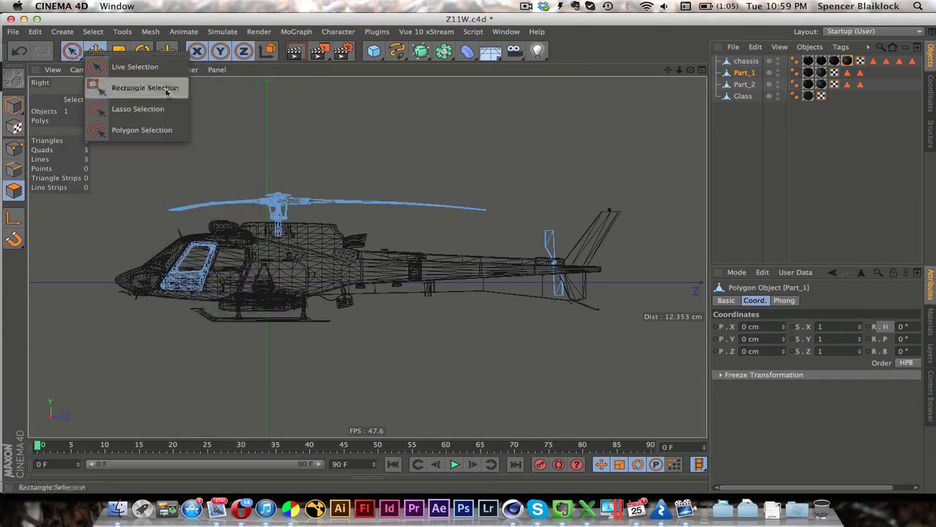
click(169, 89)
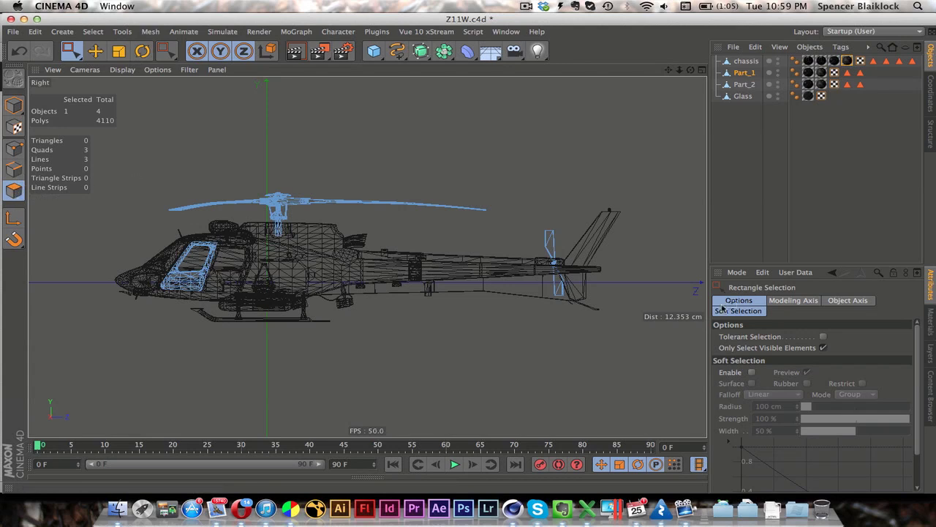
click(823, 348)
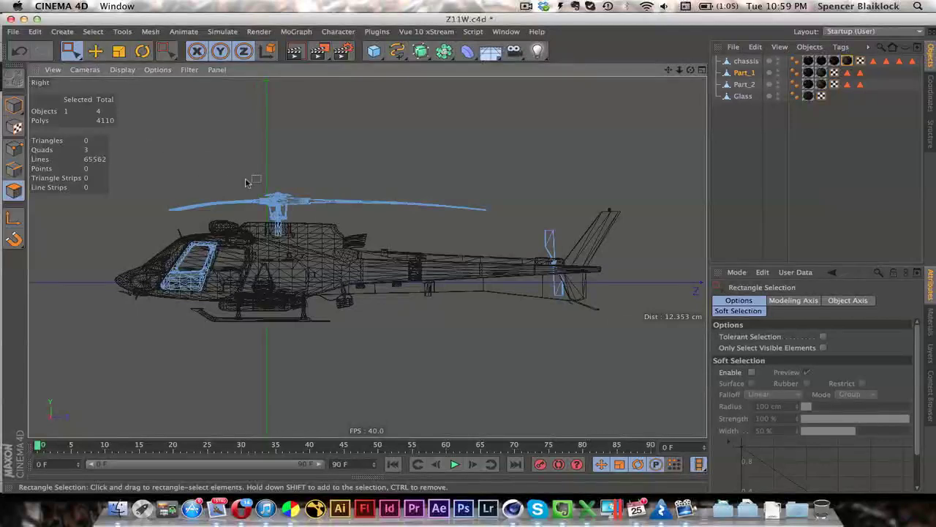
drag(512, 158, 165, 238)
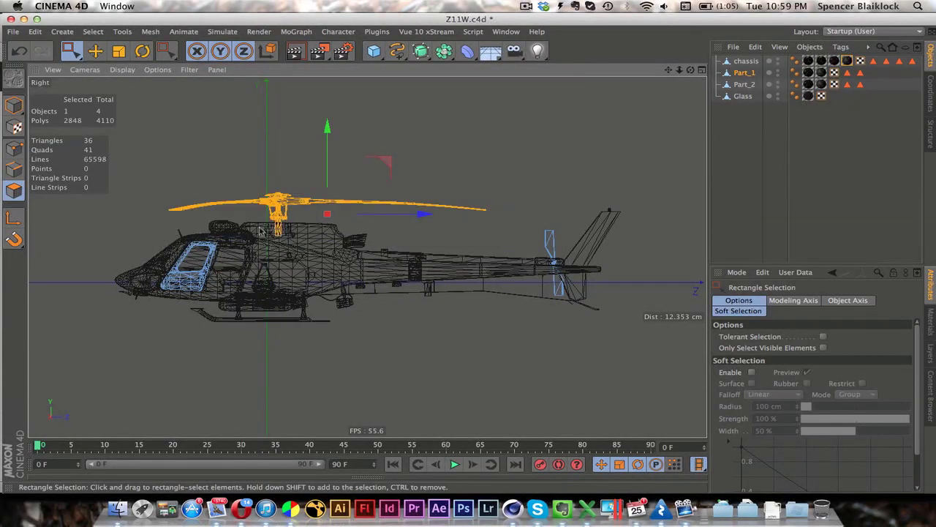
In the Perspective view, split the main rotor polygons into a separate object, remove them from the original Part_1, and select the new object.
key(F1)
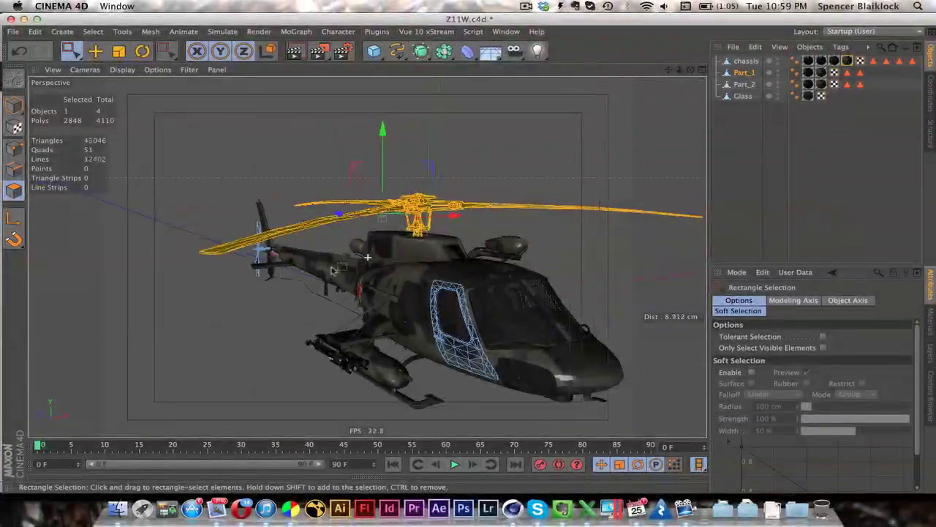
mouse_move(307, 261)
alt+mouse_down()
mouse_move(197, 256)
mouse_move(329, 260)
mouse_move(359, 275)
alt+mouse_up()
scroll(359, 228, down, 5)
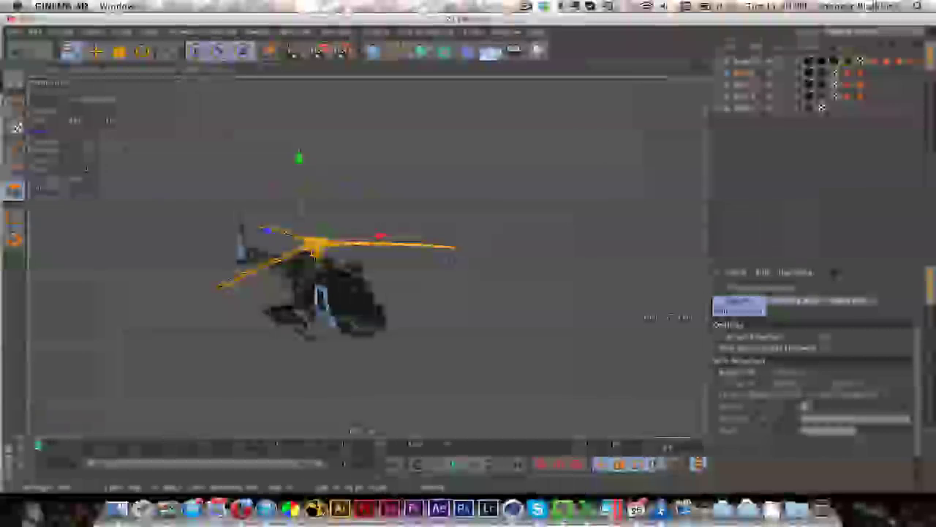
click(602, 193)
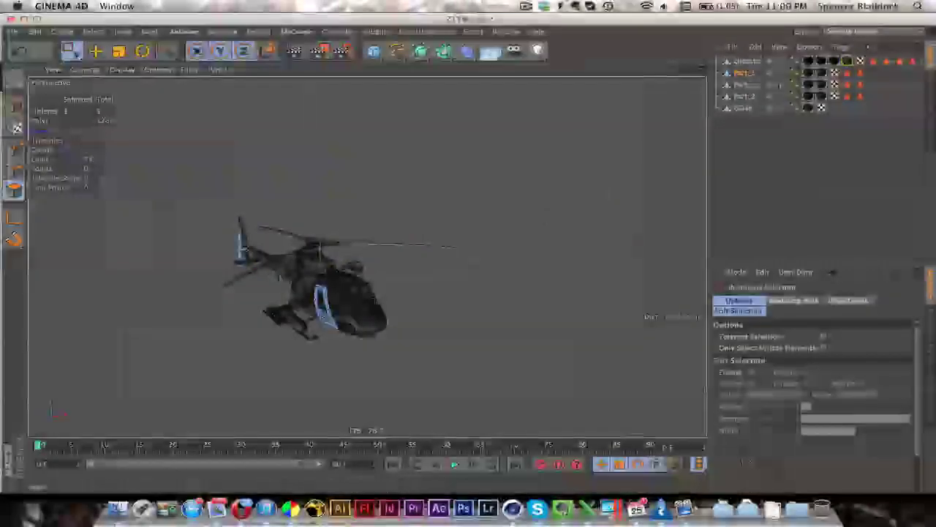
click(746, 86)
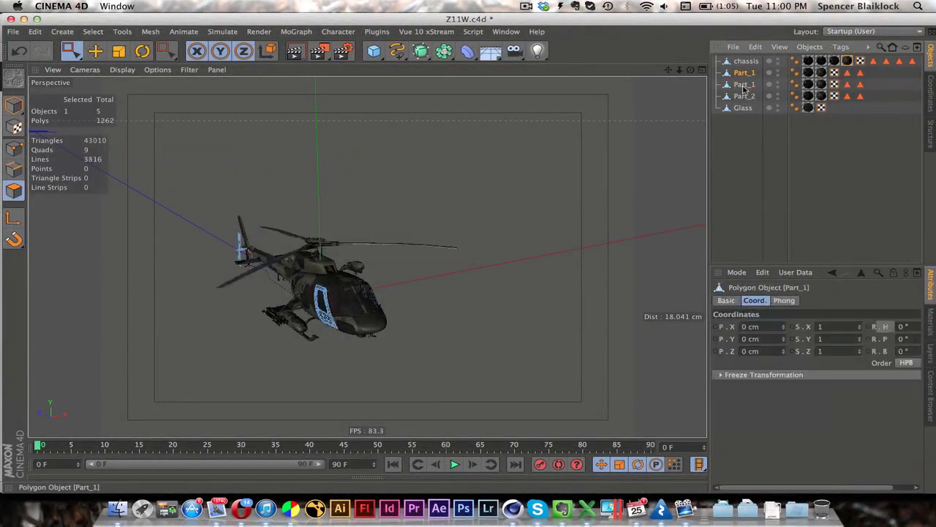
Rename the new main rotor object as Blades.
alt+drag(310, 262, 313, 238)
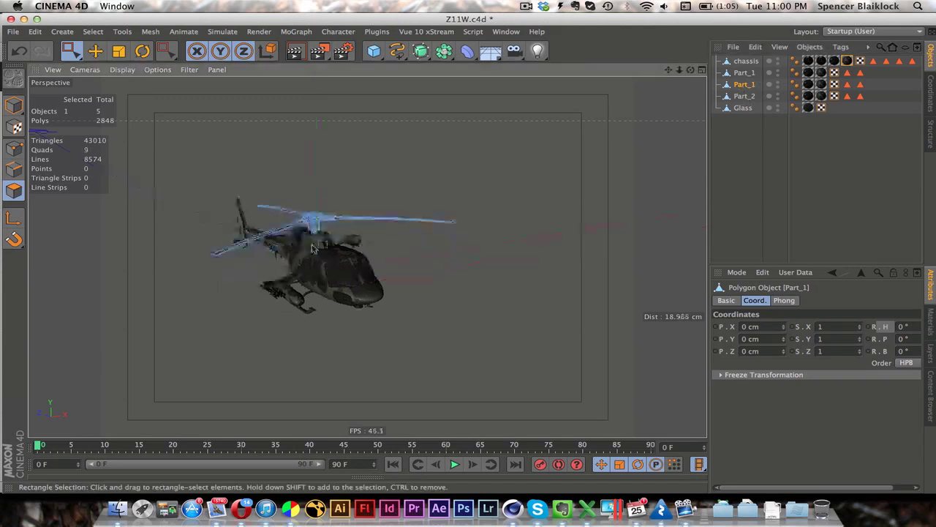
scroll(314, 238, up, 10)
scroll(345, 248, down, 7)
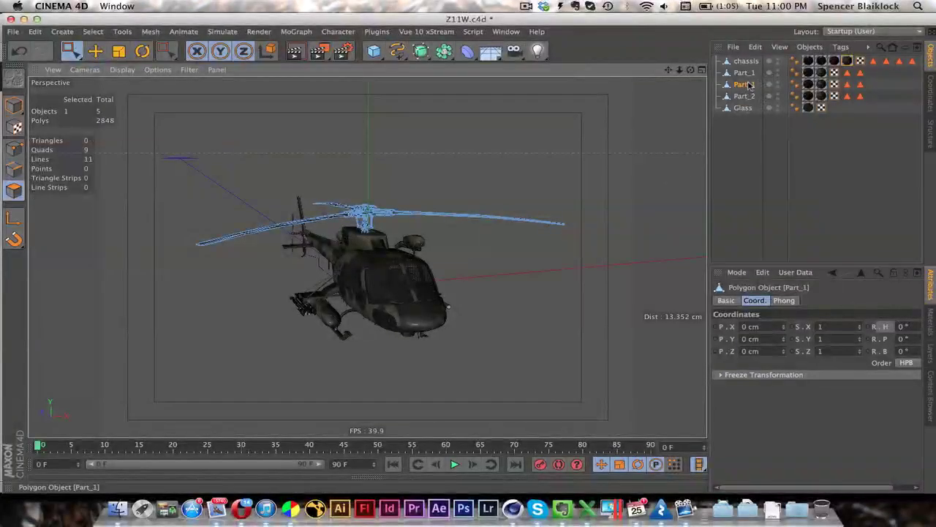
double_click(747, 85)
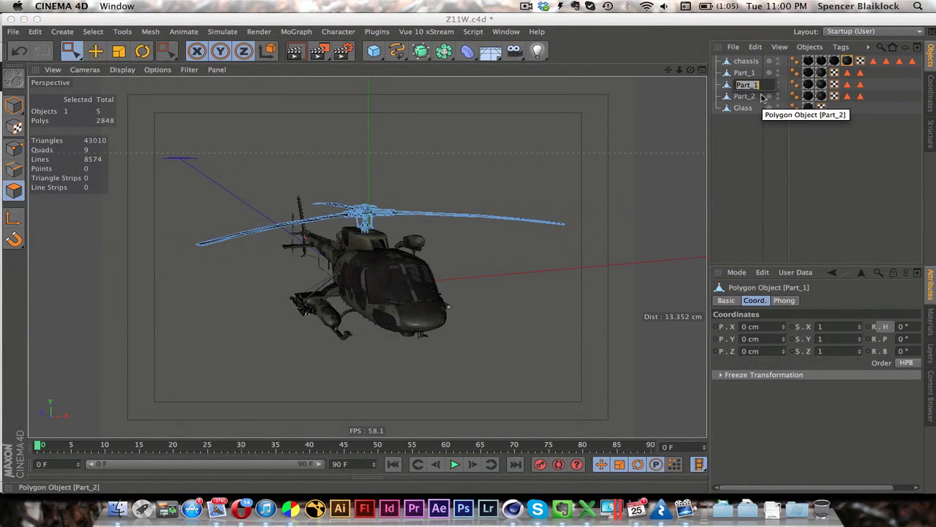
text(Blades)
key(Return)
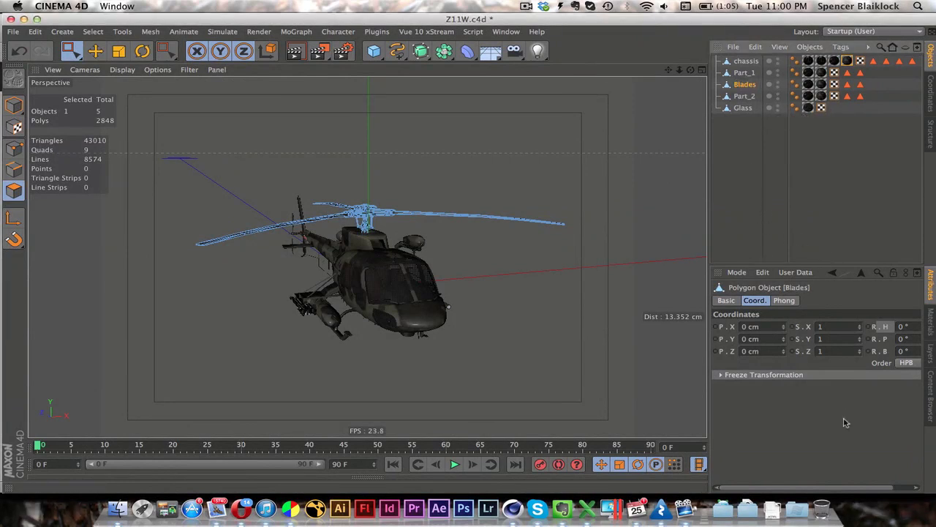
drag(845, 423, 803, 419)
In the Top view, move the axis of the Blades object about 0.26 cm along Z to the centre of the rotor hub.
key(F2)
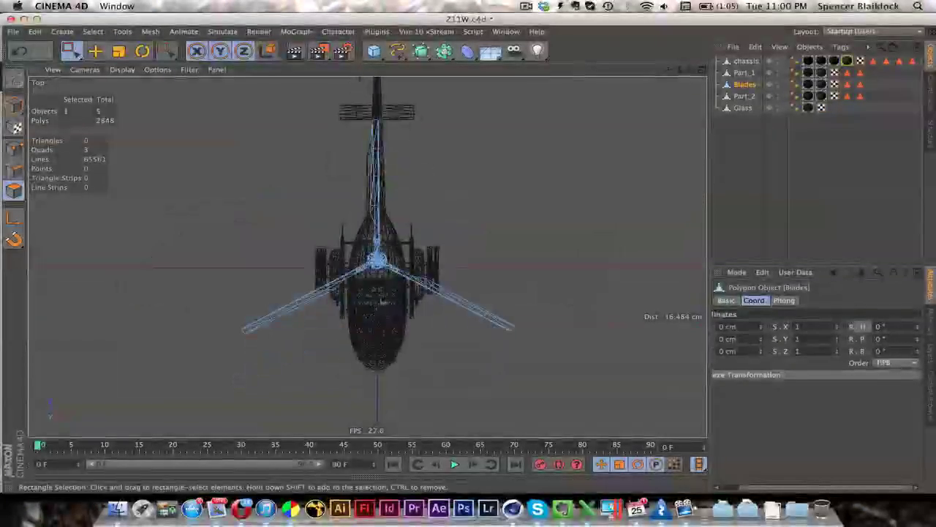
scroll(382, 266, up, 3)
click(15, 217)
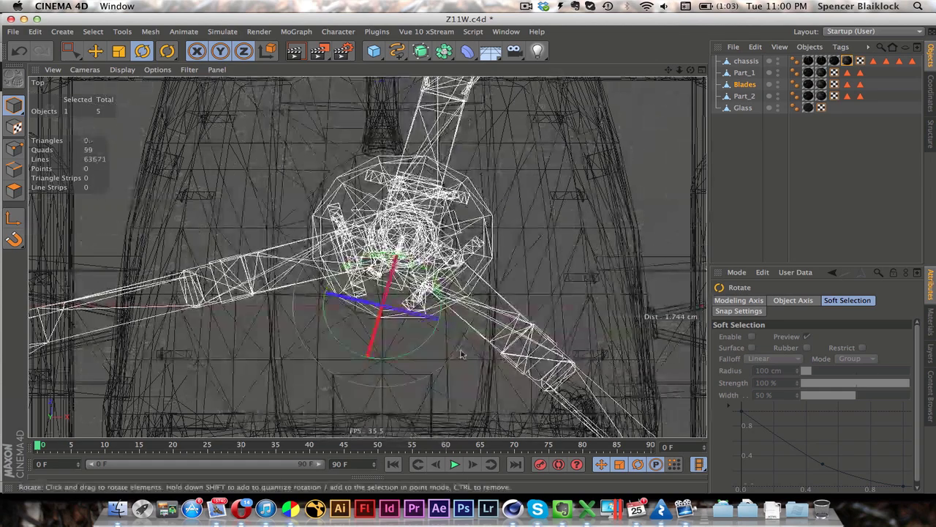
key(super+z)
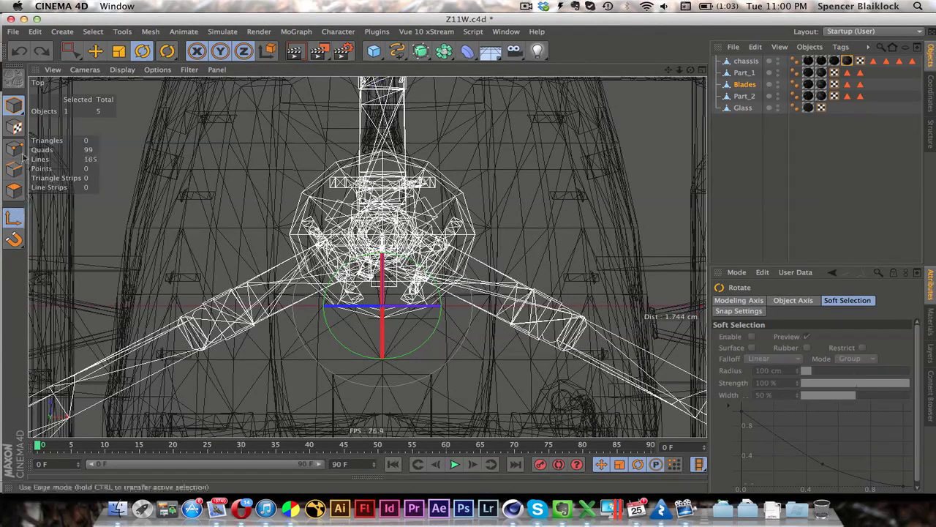
key(e)
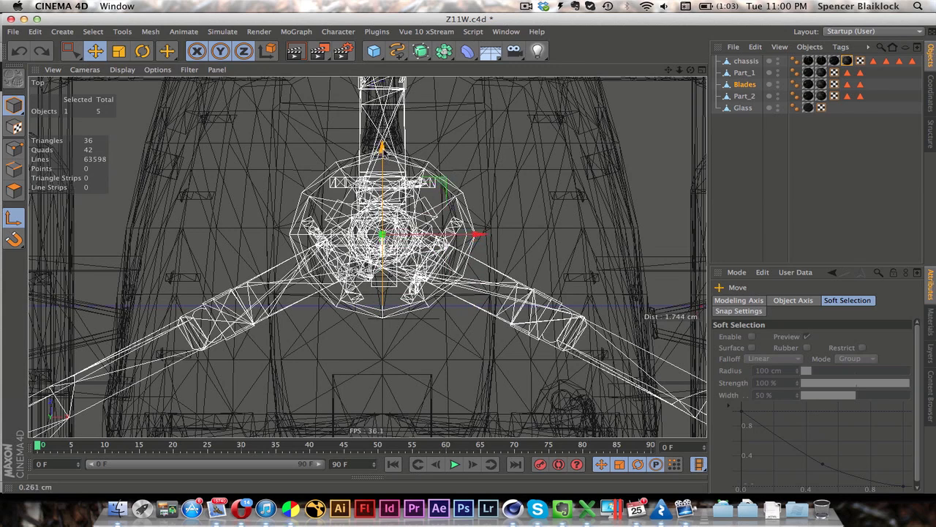
drag(383, 150, 383, 151)
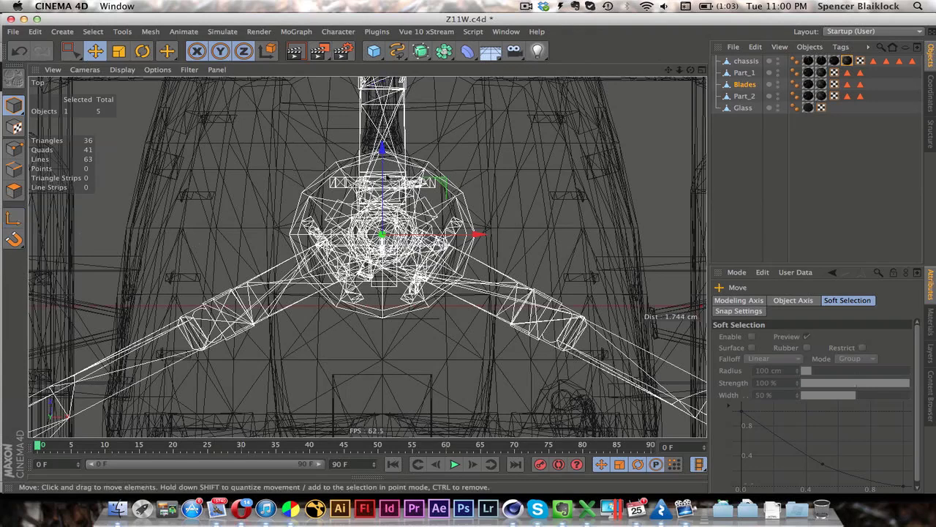
key(r)
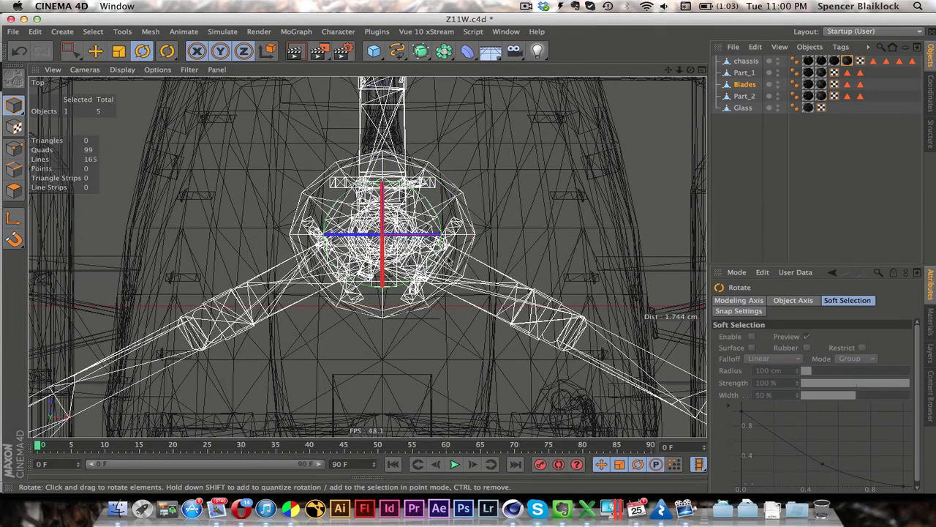
In the Perspective view, test the repositioned axis by rotating the Blades object around the rotor mast.
key(F1)
scroll(399, 316, up, 3)
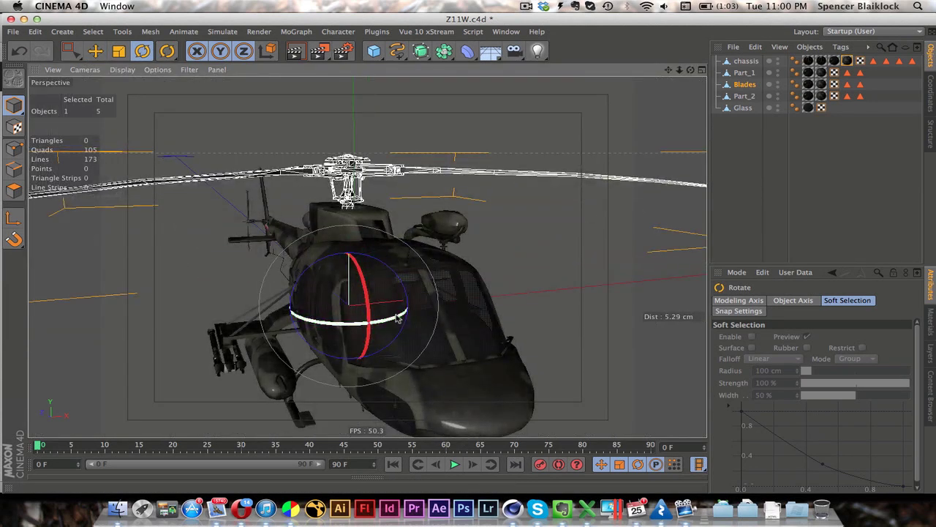
drag(398, 316, 411, 332)
scroll(409, 299, down, 5)
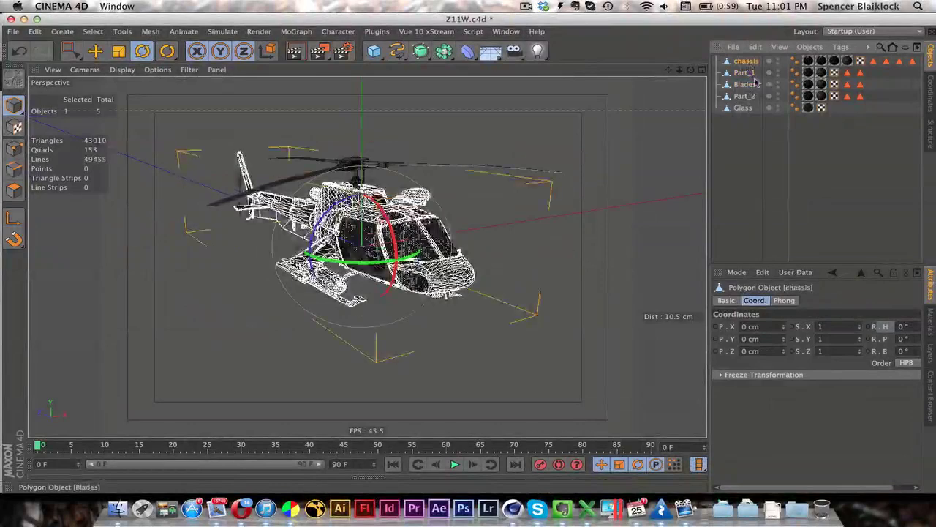
Examine from several angles which helicopter parts the chassis, Blades and Glass objects contain.
alt+drag(706, 111, 622, 150)
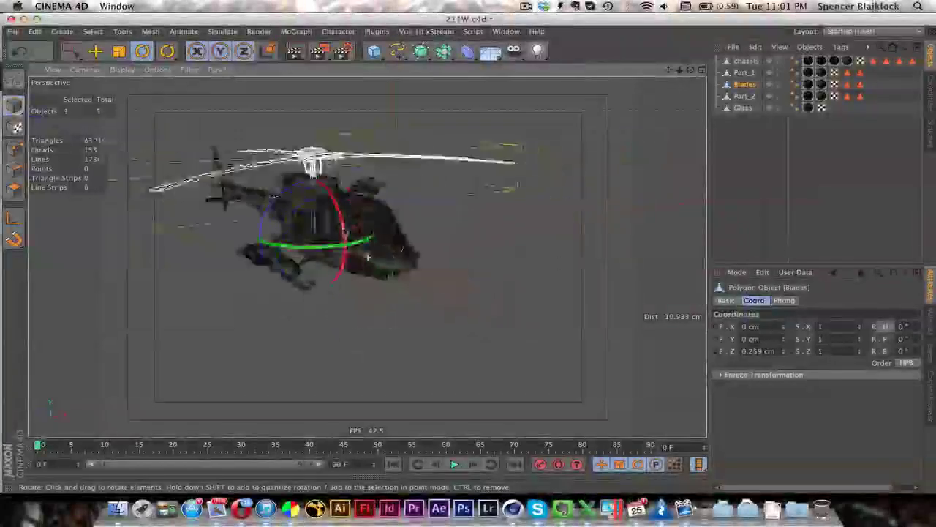
scroll(368, 256, up, 3)
scroll(368, 256, down, 3)
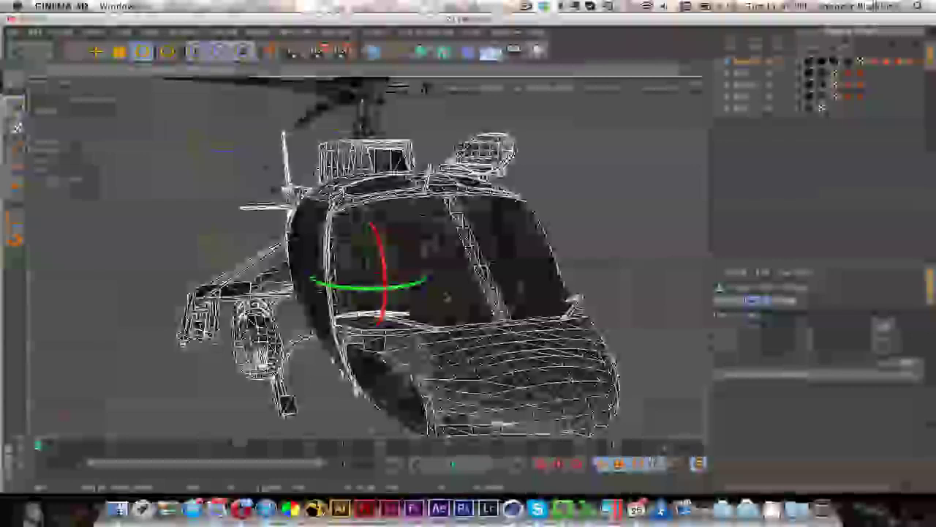
scroll(368, 256, down, 5)
mouse_move(381, 263)
alt+mouse_down()
mouse_move(256, 249)
mouse_move(314, 256)
mouse_move(336, 270)
mouse_move(410, 274)
mouse_move(395, 274)
alt+mouse_up()
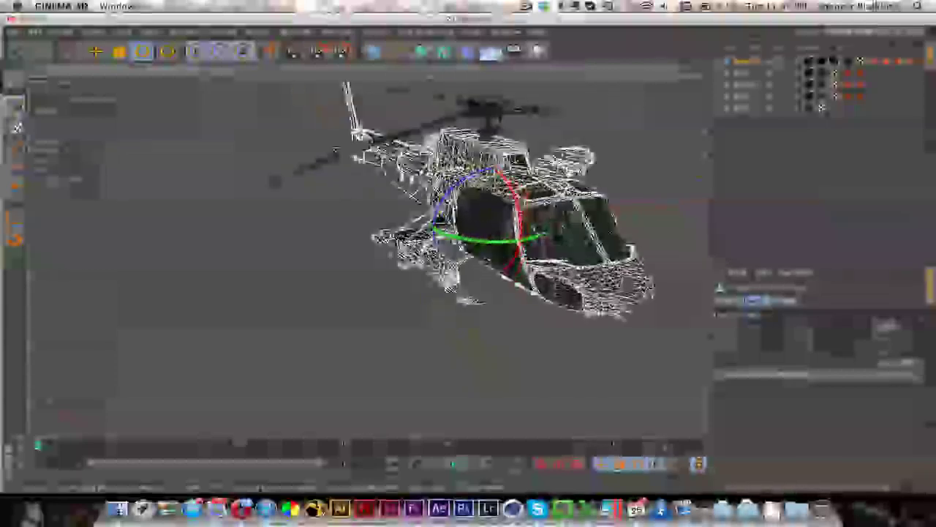
click(745, 110)
alt+drag(382, 272, 293, 237)
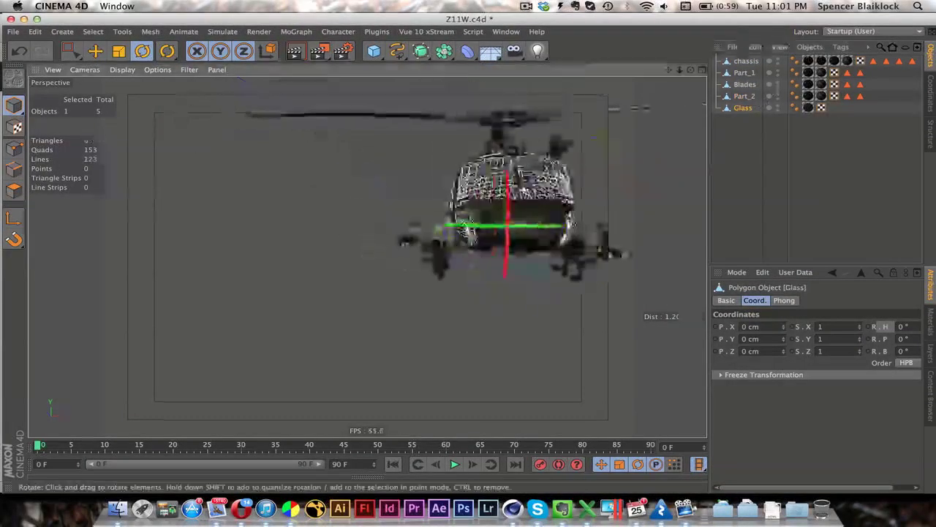
alt+drag(439, 135, 529, 156)
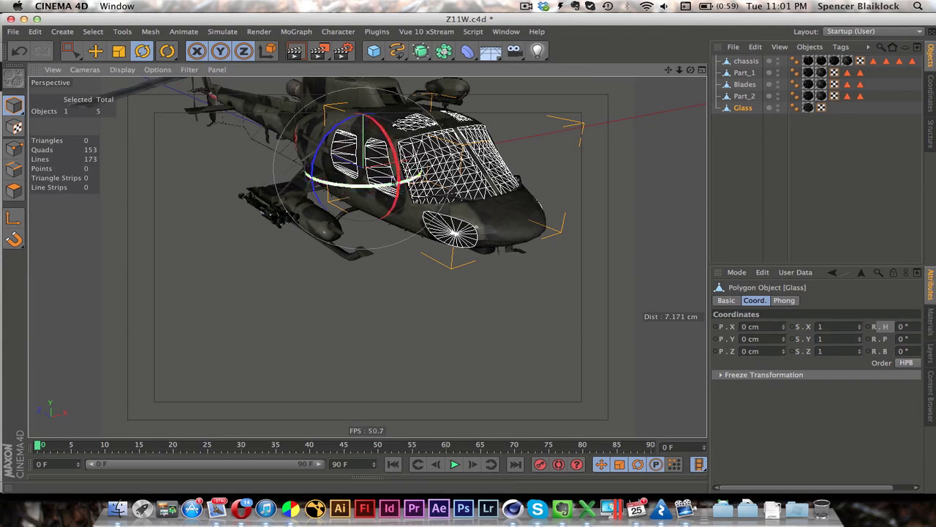
In polygon mode, select one of the two windshield panes of the Glass object with Lasso Selection.
click(15, 190)
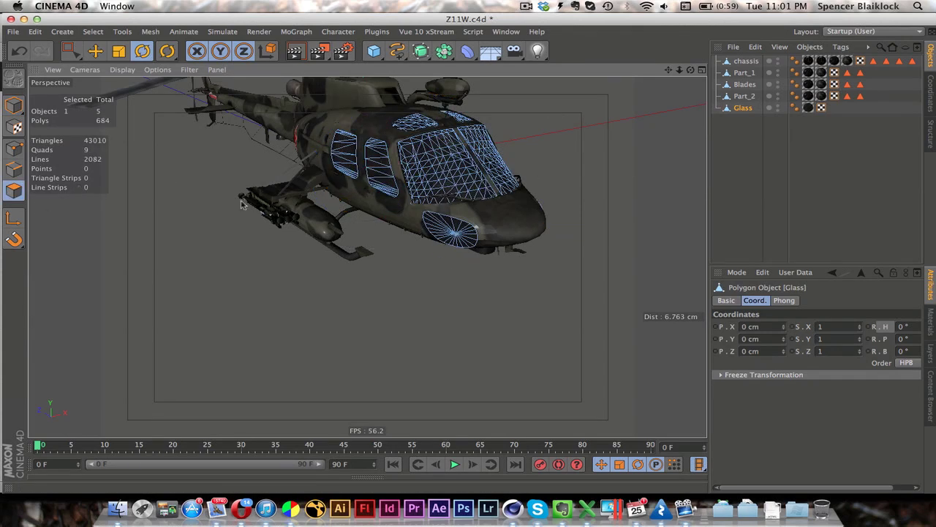
alt+right_drag(449, 175, 483, 179)
alt+drag(449, 174, 361, 269)
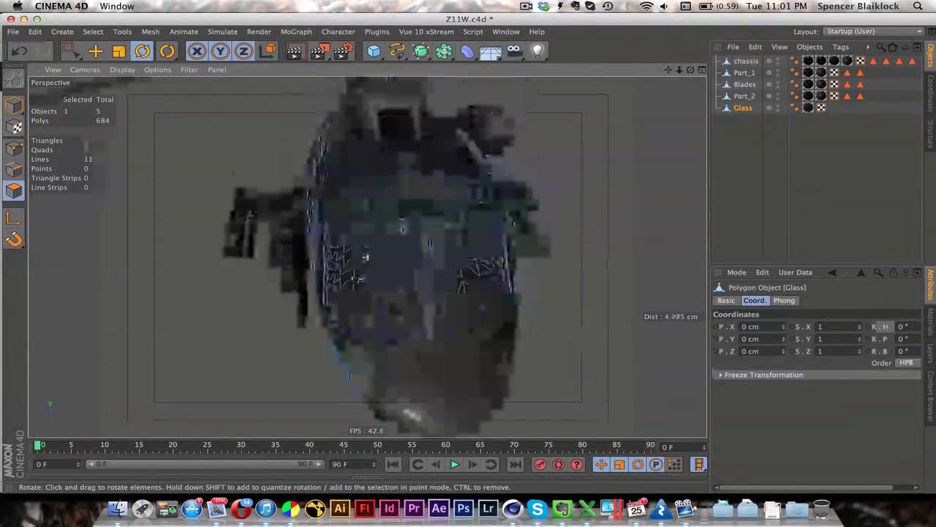
click(81, 59)
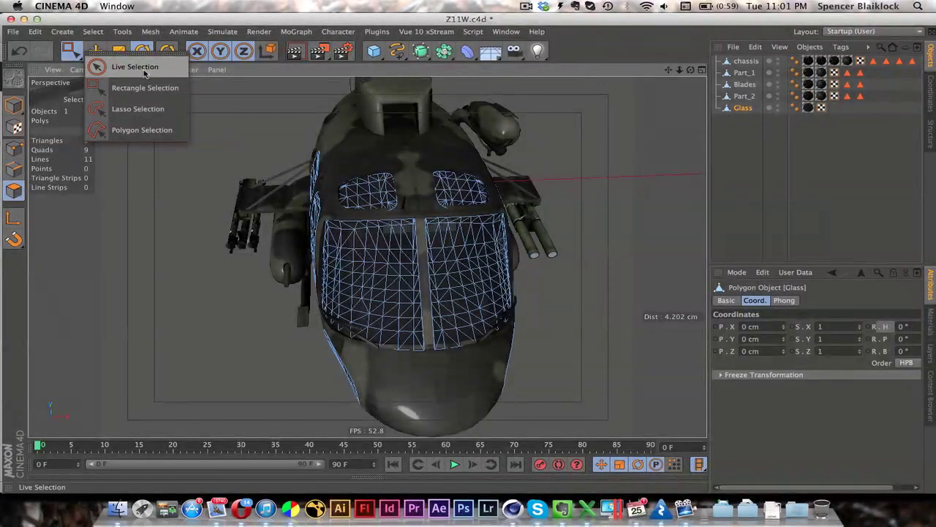
click(168, 110)
alt+drag(439, 254, 442, 276)
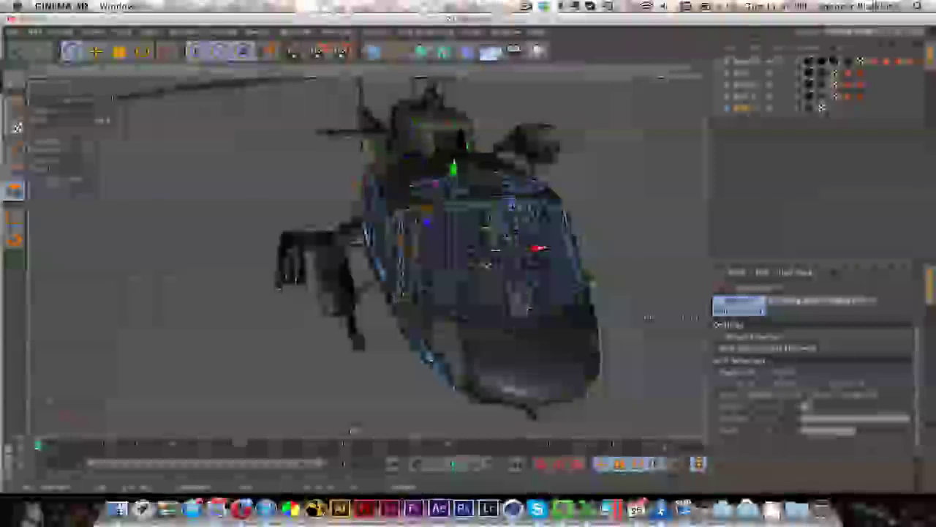
alt+drag(409, 249, 468, 249)
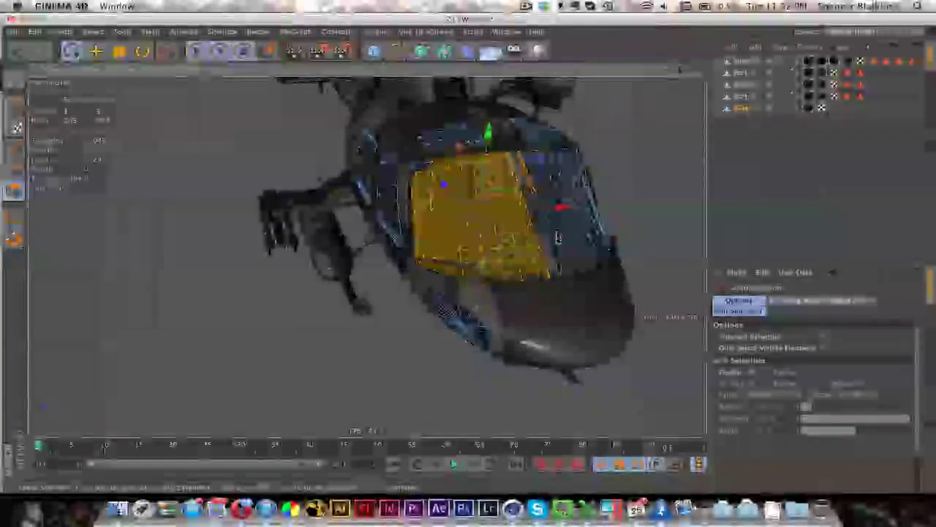
alt+drag(558, 238, 521, 293)
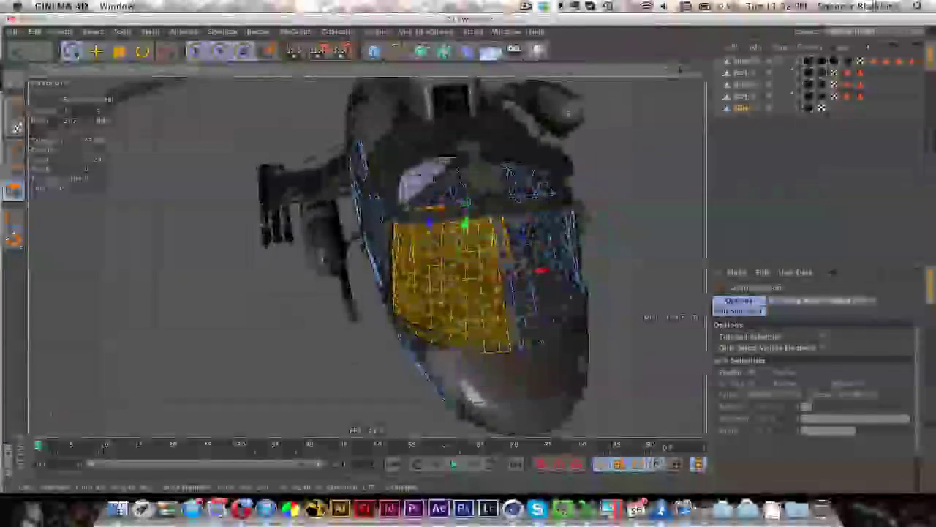
Add the other windshield pane, both roof windows and the lower nose windows to the Glass polygon selection.
mouse_move(403, 199)
shift+mouse_down()
mouse_move(471, 176)
mouse_move(461, 161)
shift+mouse_up()
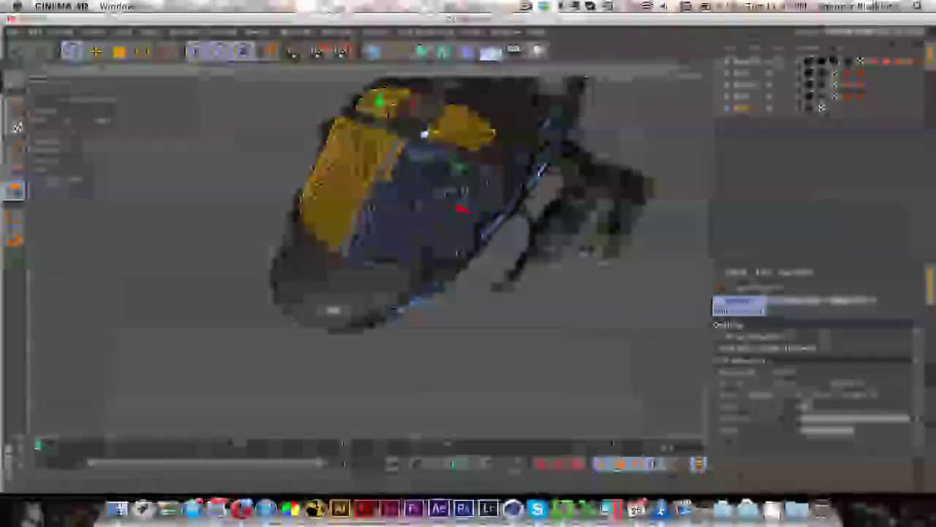
mouse_move(340, 265)
mouse_down()
mouse_move(450, 272)
mouse_move(467, 252)
mouse_up()
drag(399, 139, 355, 228)
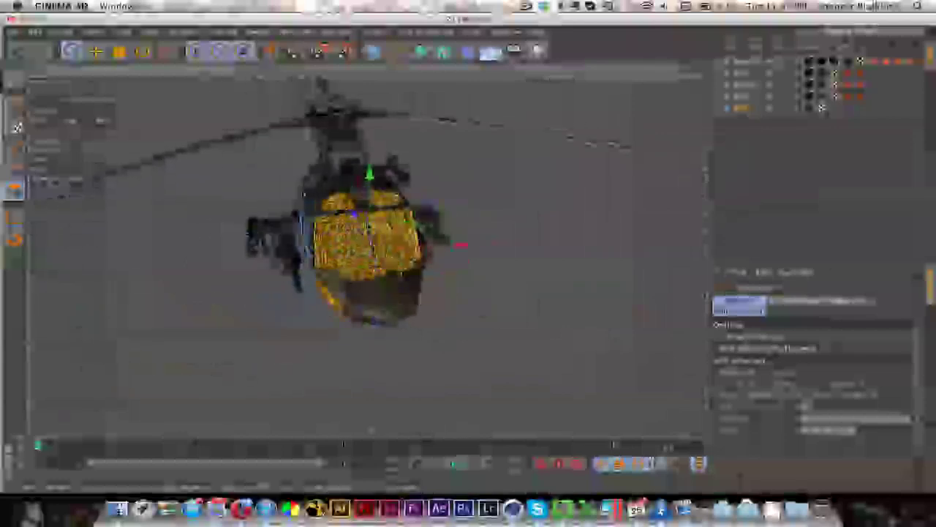
scroll(410, 252, up, 5)
scroll(439, 256, down, 5)
alt+drag(505, 256, 483, 237)
alt+drag(340, 247, 534, 240)
scroll(428, 291, down, 4)
alt+drag(428, 281, 440, 291)
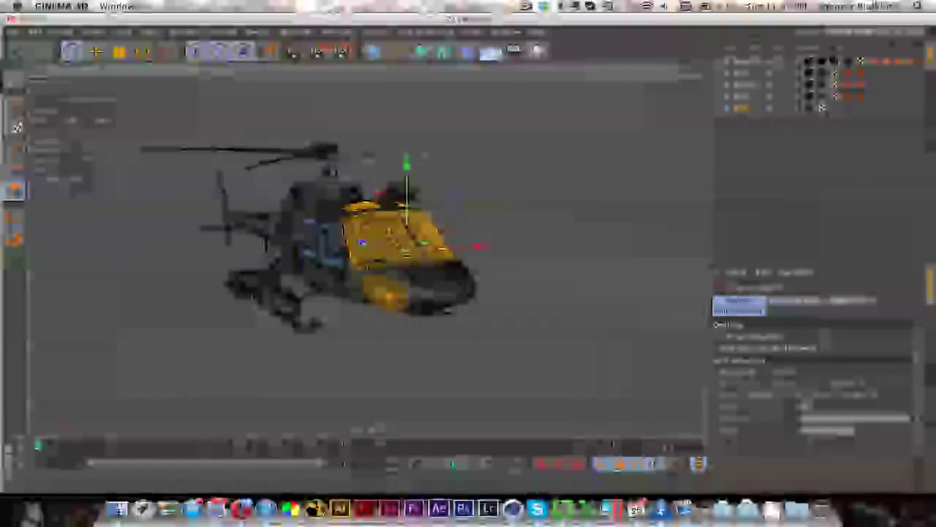
Split the selected windshield, roof and nose window polygons into a separate Glass object.
right_click(390, 233)
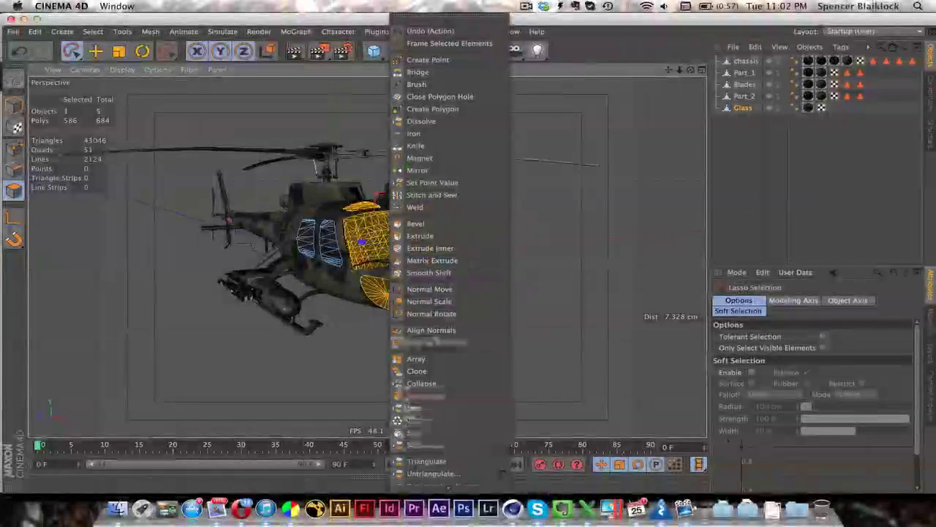
click(351, 395)
click(150, 32)
mouse_move(165, 63)
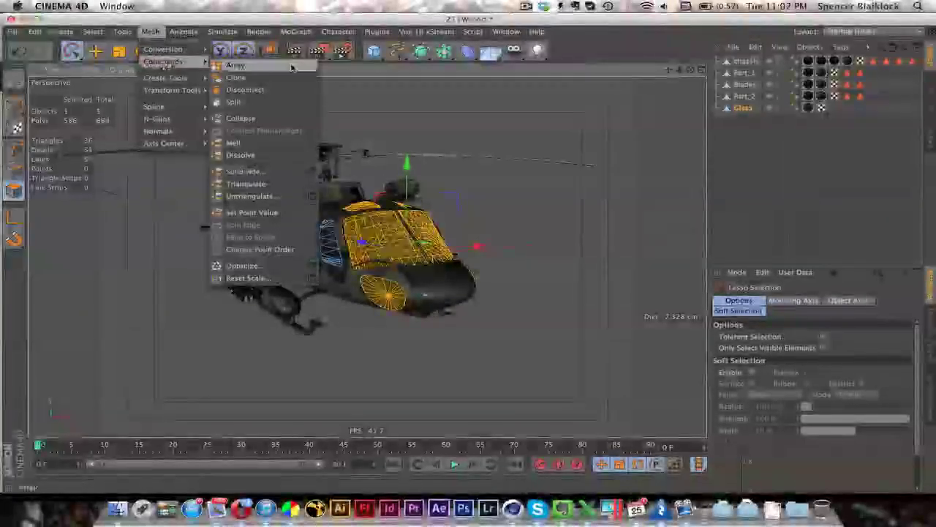
click(274, 101)
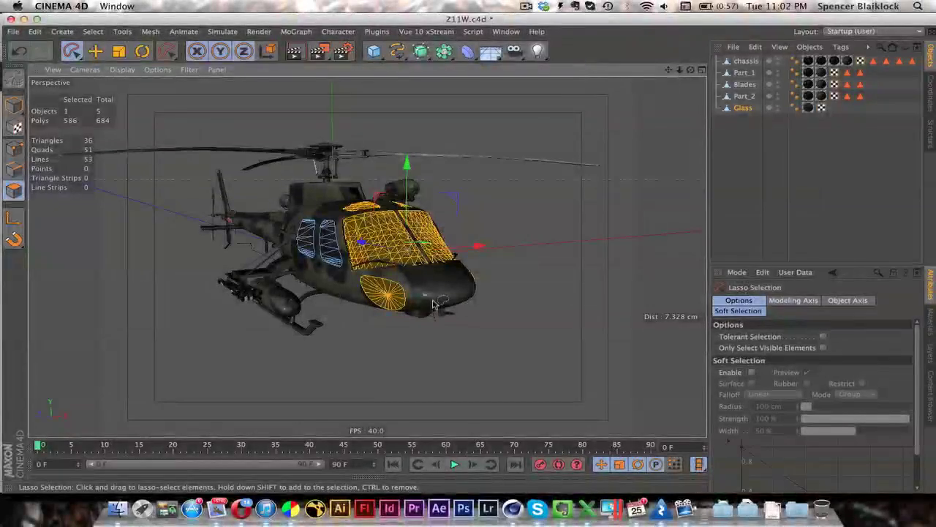
key(u)
key(p)
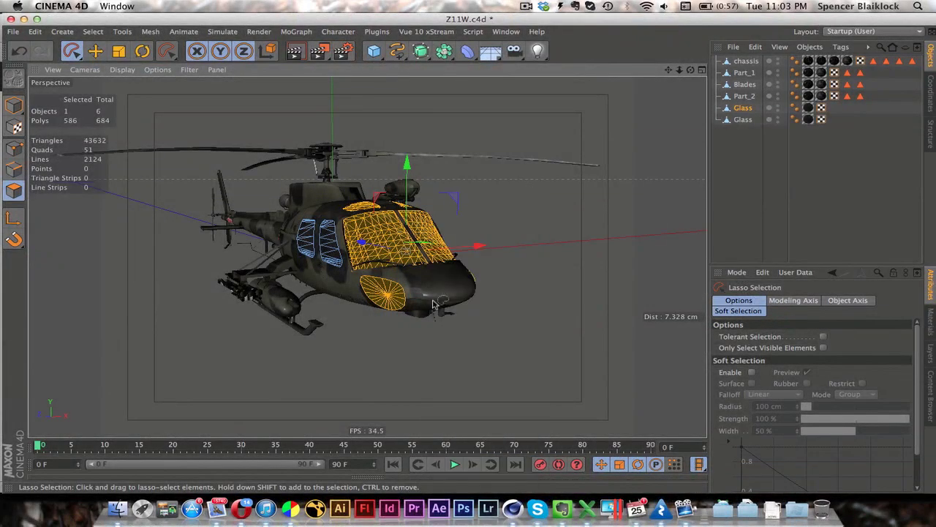
Delete the original Glass object and check which parts the remaining Glass and Part_2 objects contain.
key(Delete)
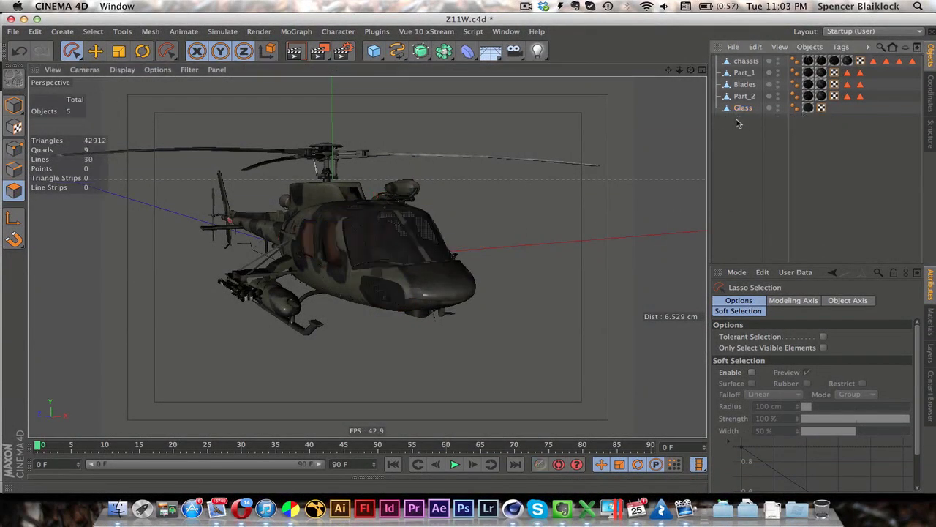
click(743, 108)
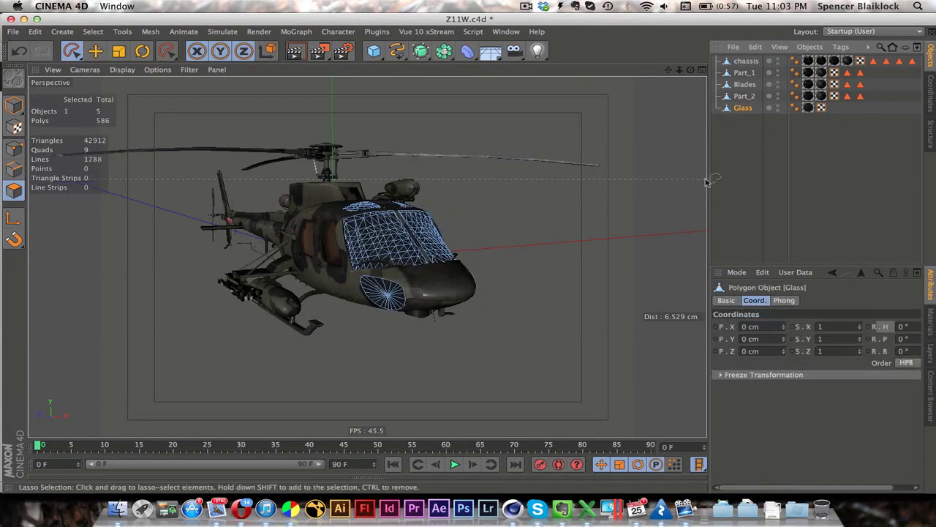
click(742, 109)
click(745, 97)
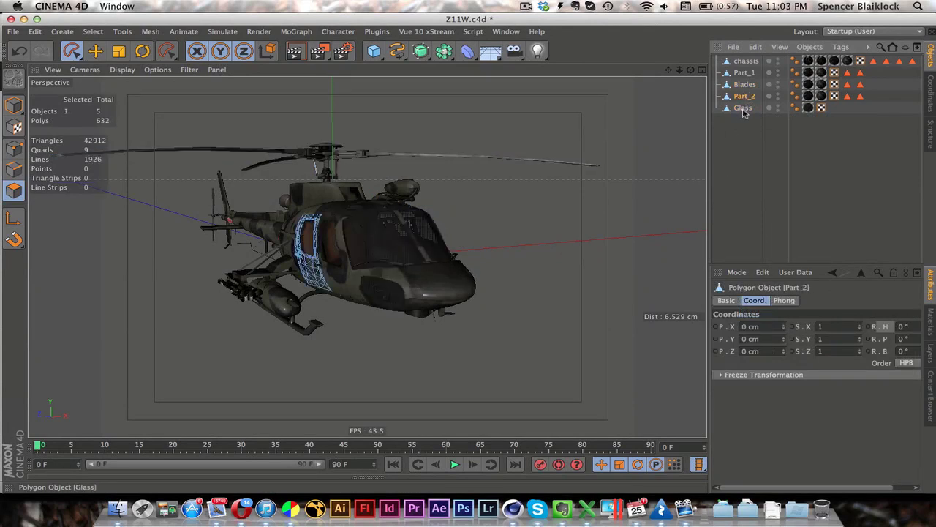
click(744, 109)
Undo the deletion of the original Glass object, back to the state after the split.
key(super+z)
click(745, 113)
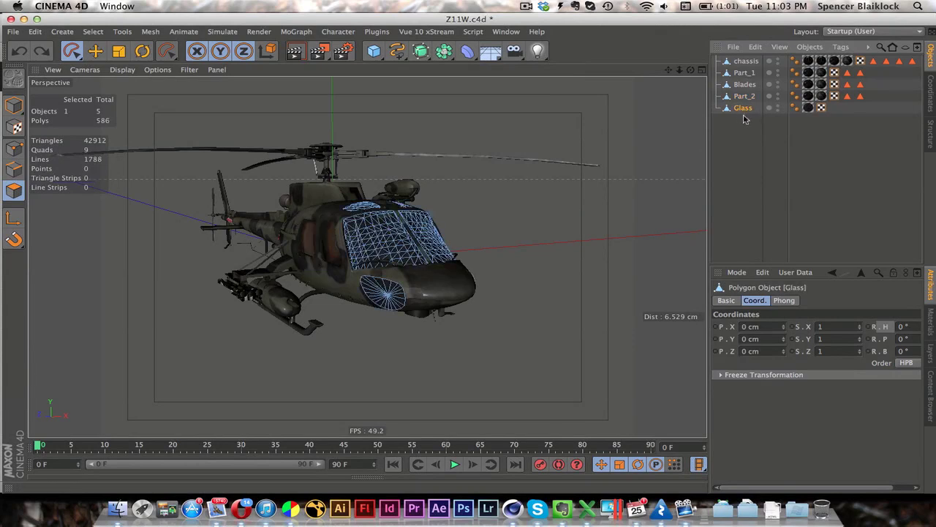
key(super+z)
key(super+z)
key(super+z)
key(super+z)
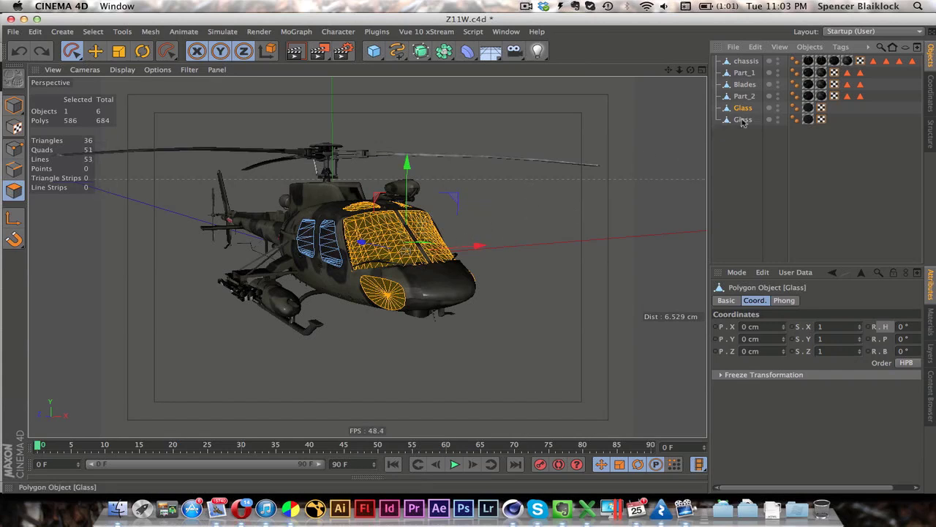
Toggle the visibility of both Glass objects and inspect which windows each one holds.
click(778, 109)
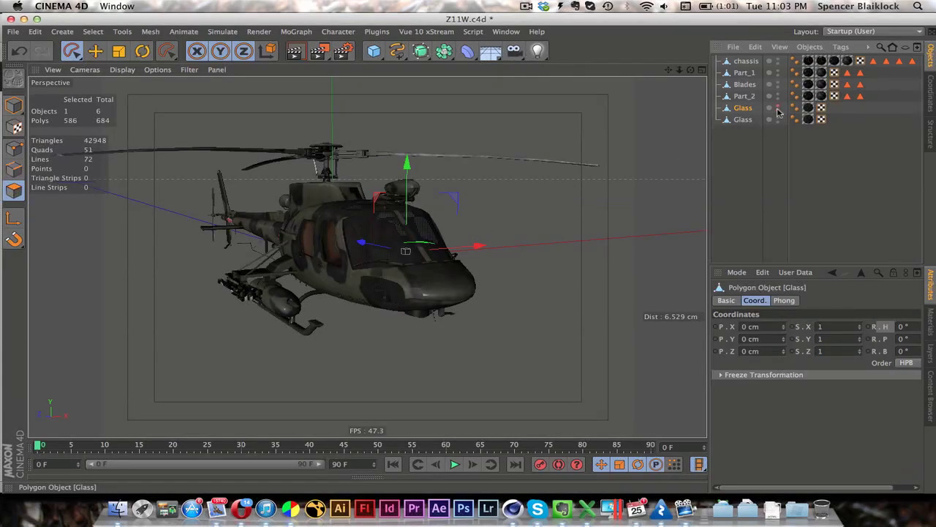
click(779, 108)
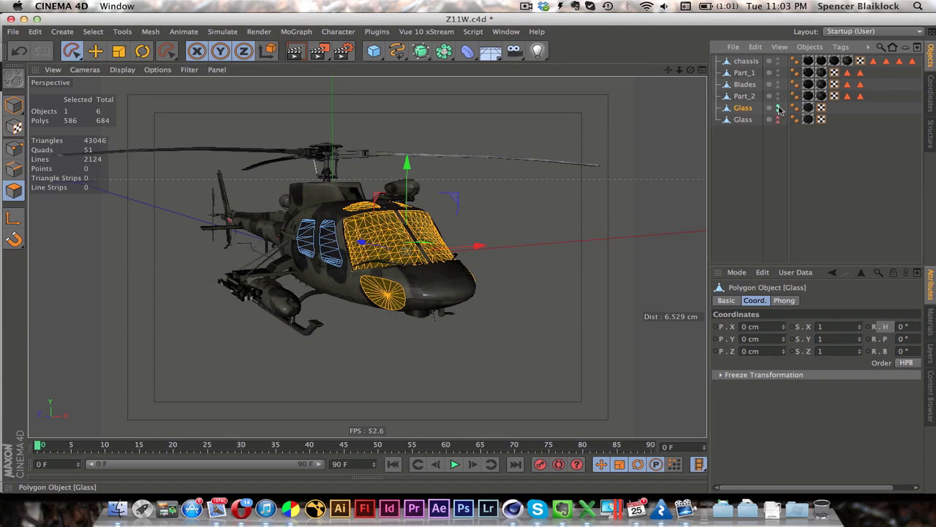
click(779, 109)
drag(779, 109, 779, 119)
alt+drag(648, 216, 545, 229)
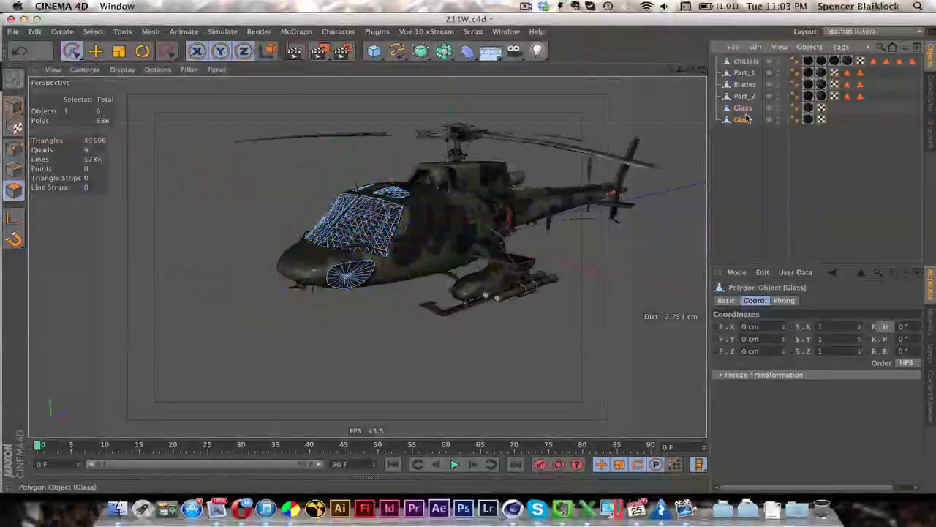
click(746, 118)
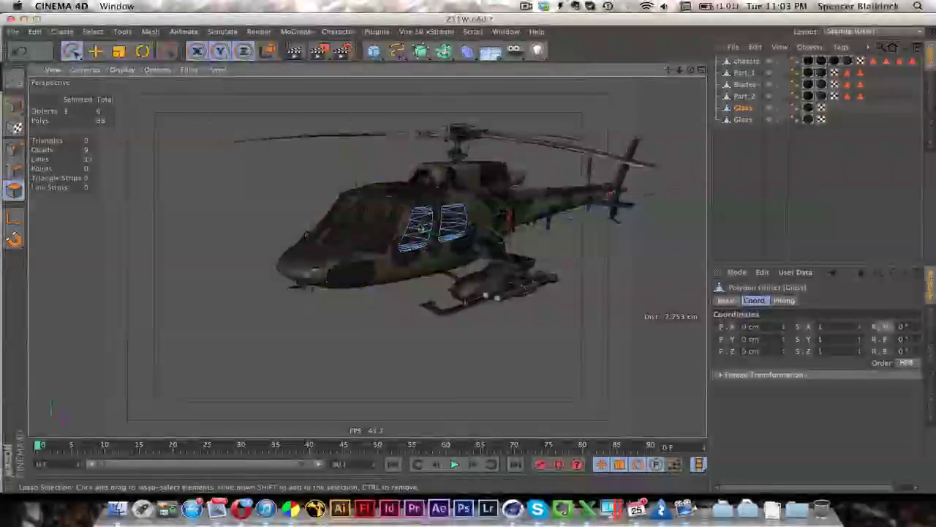
alt+drag(468, 235, 410, 234)
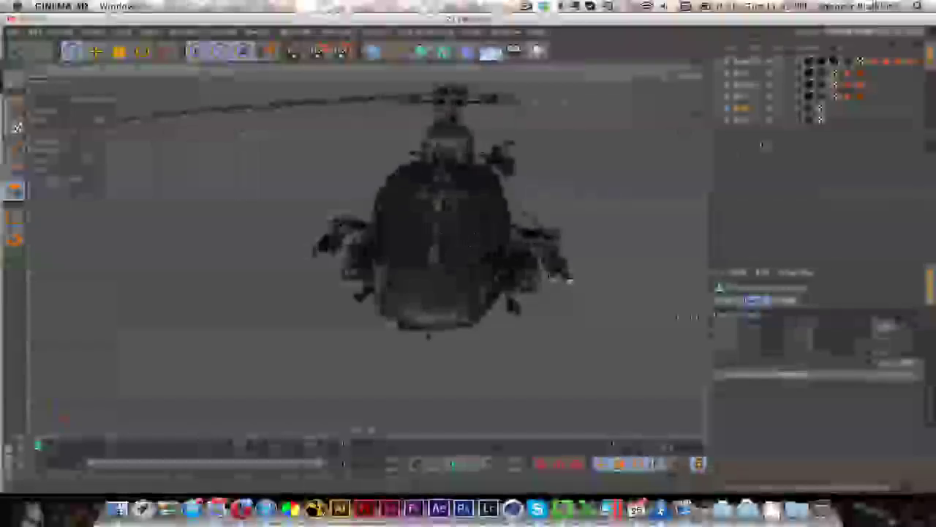
Merge the Glass object holding the windshield, roof and nose windows into the chassis with Connect Objects + Delete.
shift+click(744, 119)
alt+drag(475, 234, 387, 235)
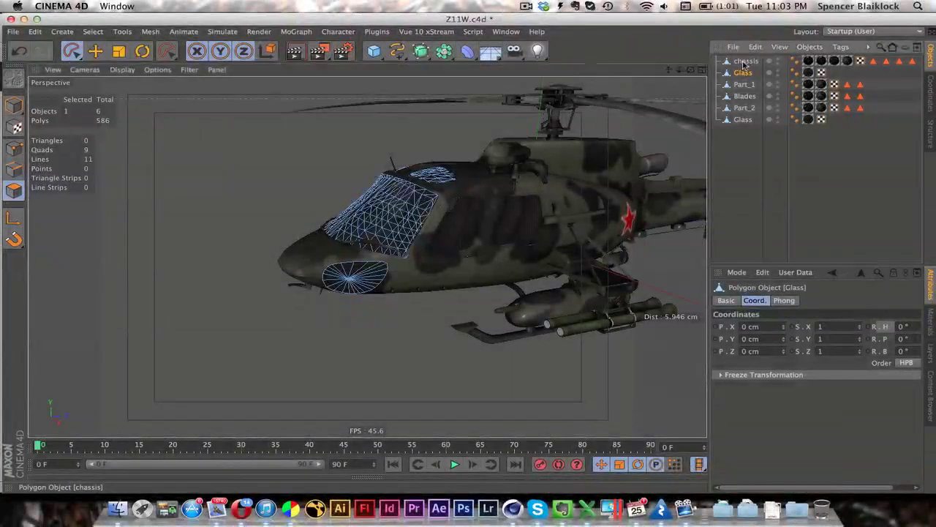
shift+click(746, 62)
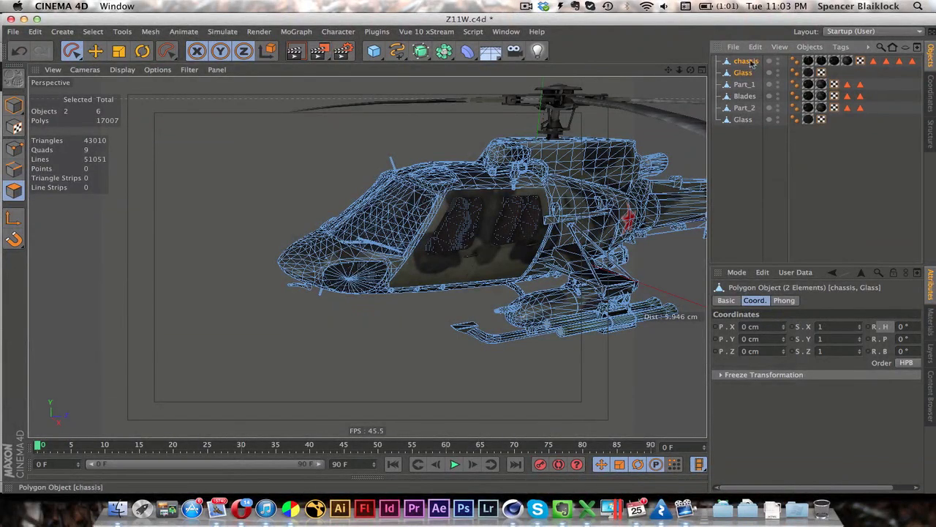
right_click(749, 69)
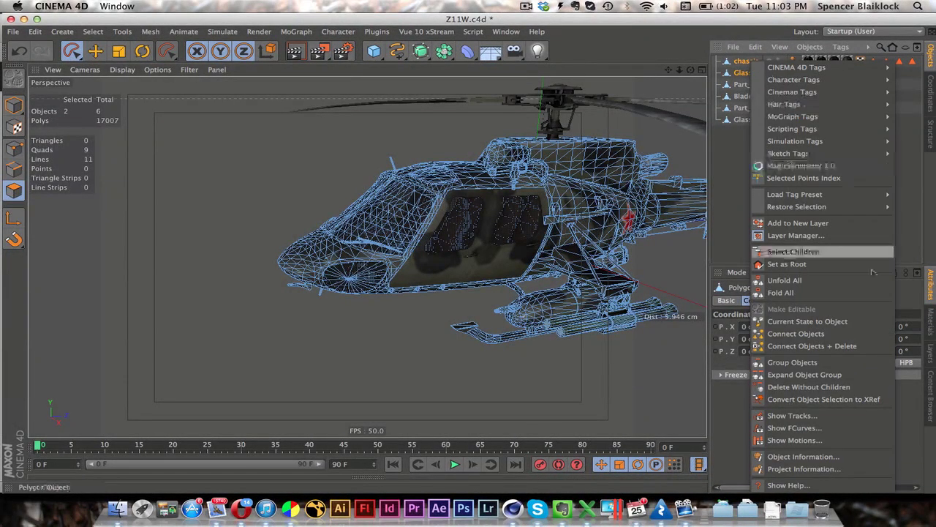
click(824, 347)
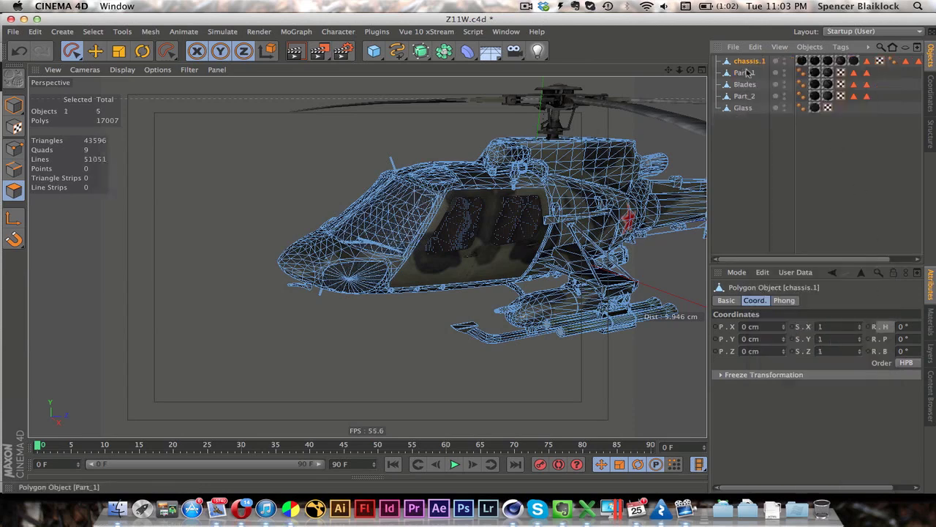
Rename the merged body object as chassis.
alt+drag(524, 240, 647, 250)
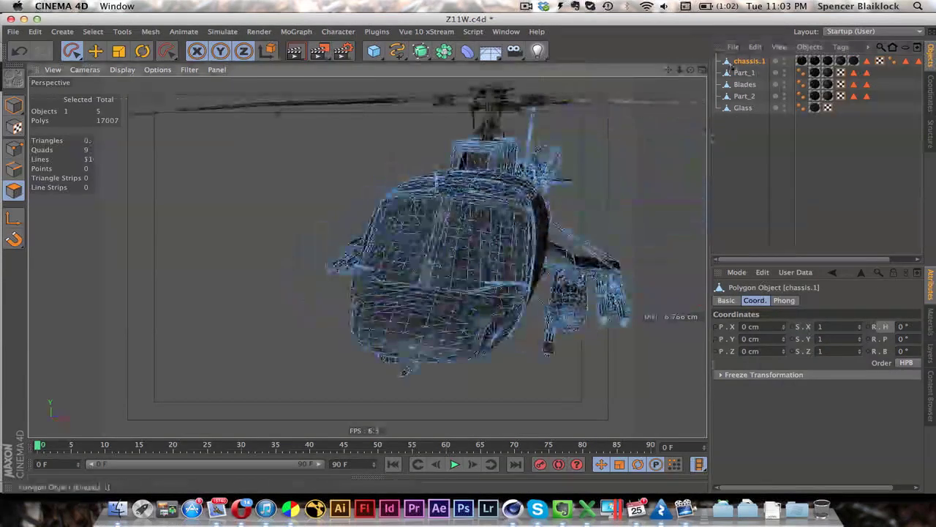
click(756, 66)
double_click(753, 62)
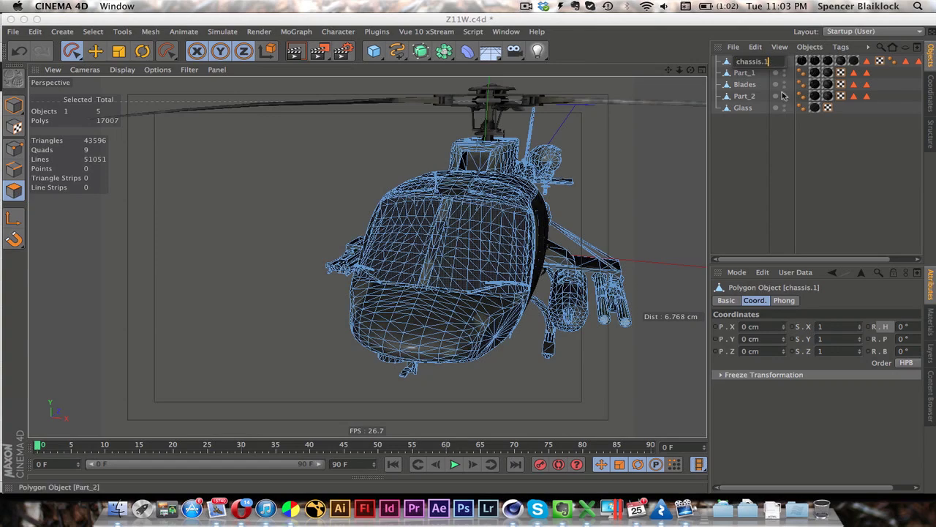
click(761, 179)
Check which helicopter parts the Part_1, Blades and Glass objects contain.
alt+drag(438, 220, 380, 209)
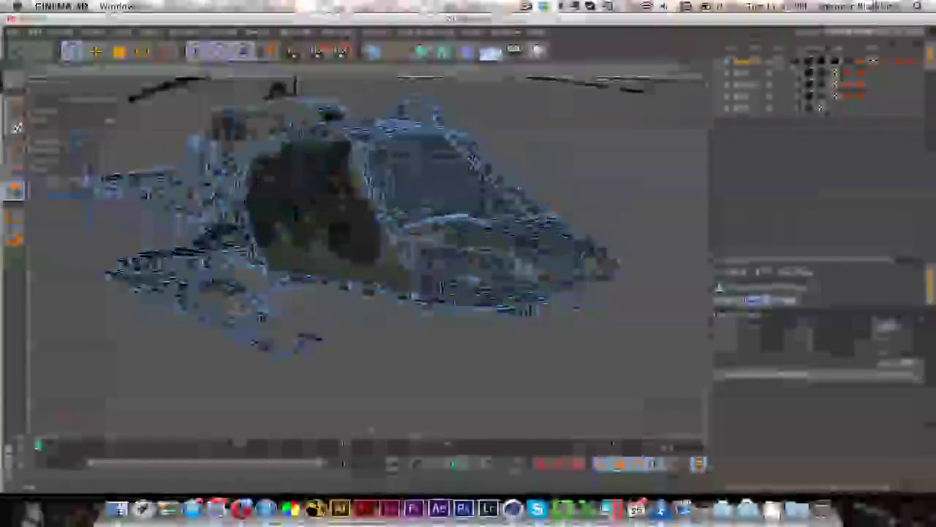
click(743, 74)
click(743, 108)
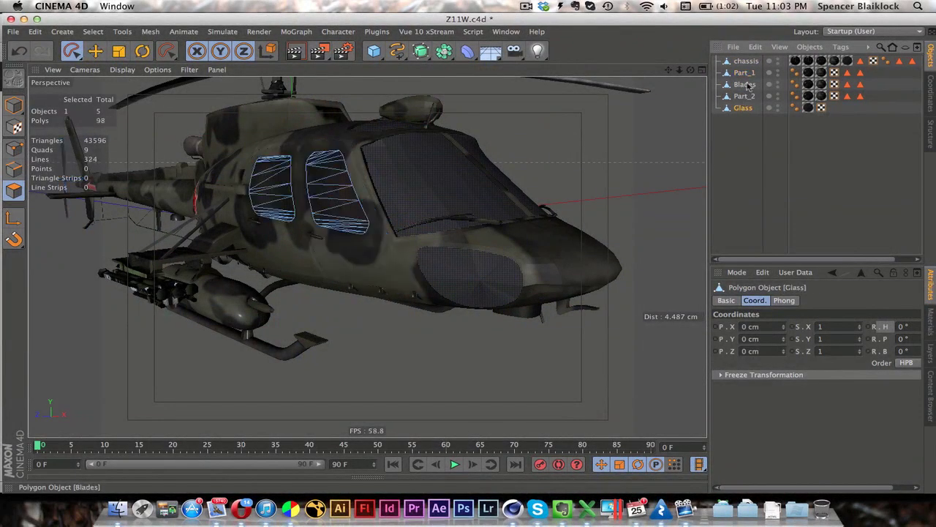
click(744, 74)
click(735, 128)
click(744, 84)
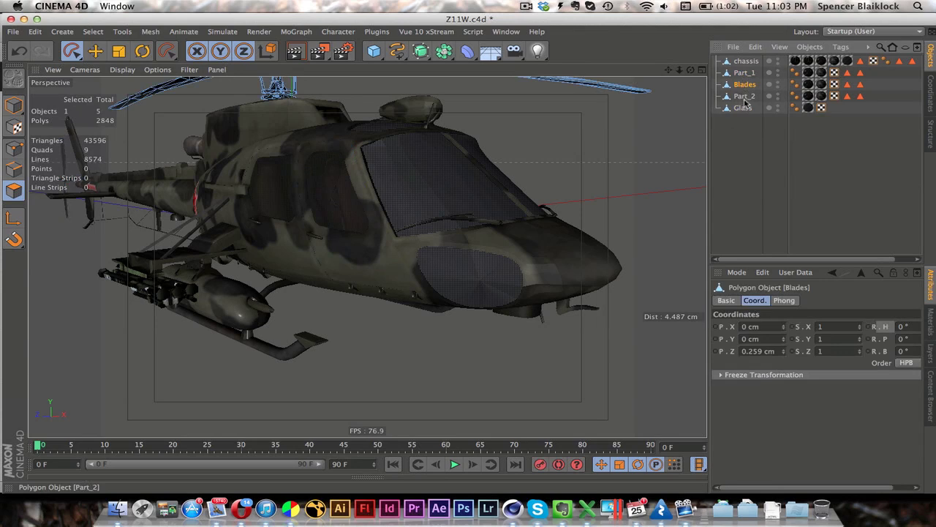
click(742, 109)
click(722, 152)
Examine the whole helicopter from the side with Blades, Part_2, Glass and Part_1 highlighted in turn.
scroll(351, 215, down, 6)
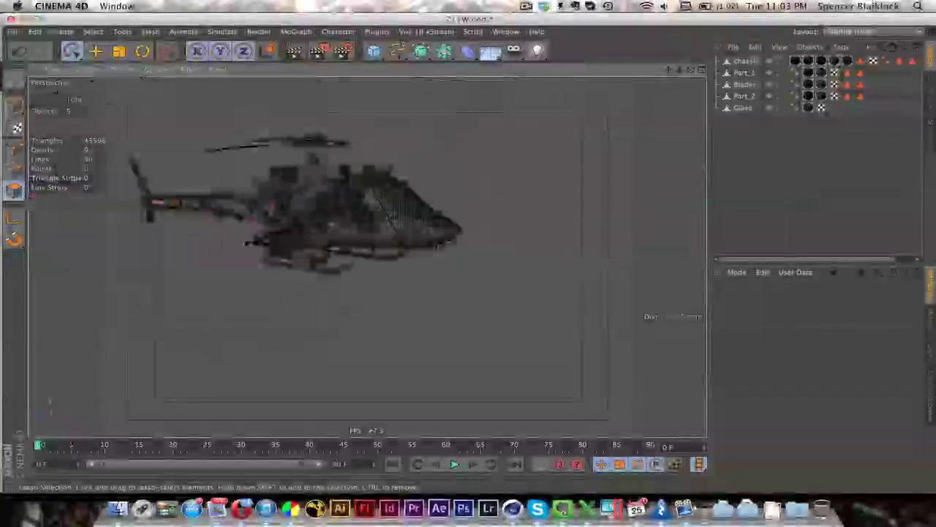
alt+drag(468, 218, 333, 216)
scroll(314, 232, up, 3)
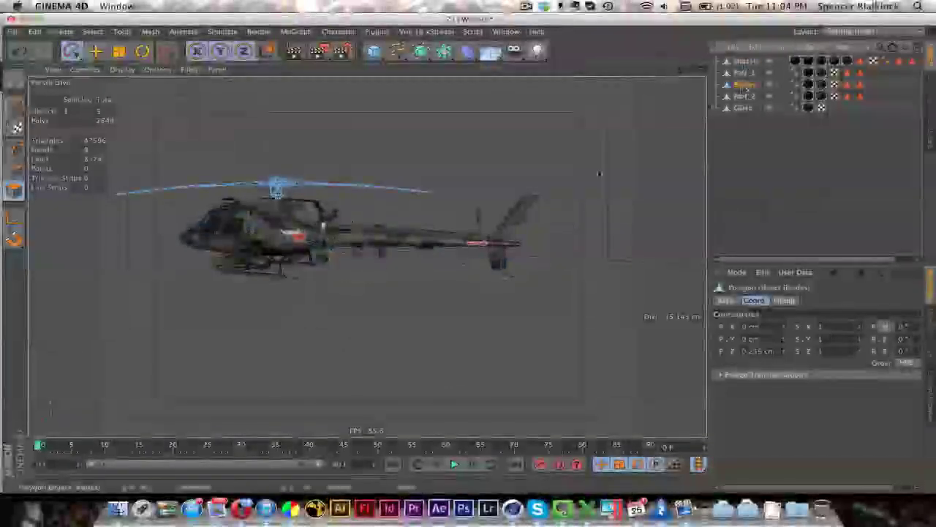
click(744, 97)
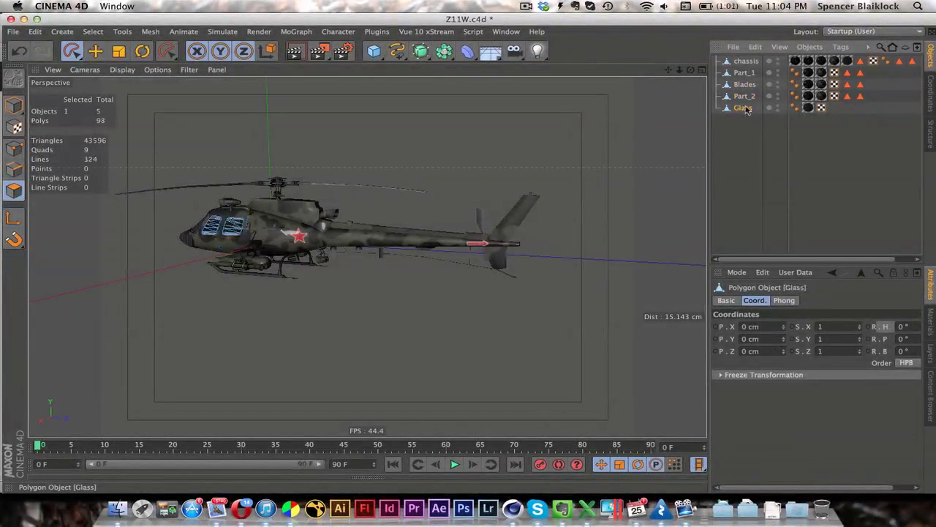
click(747, 73)
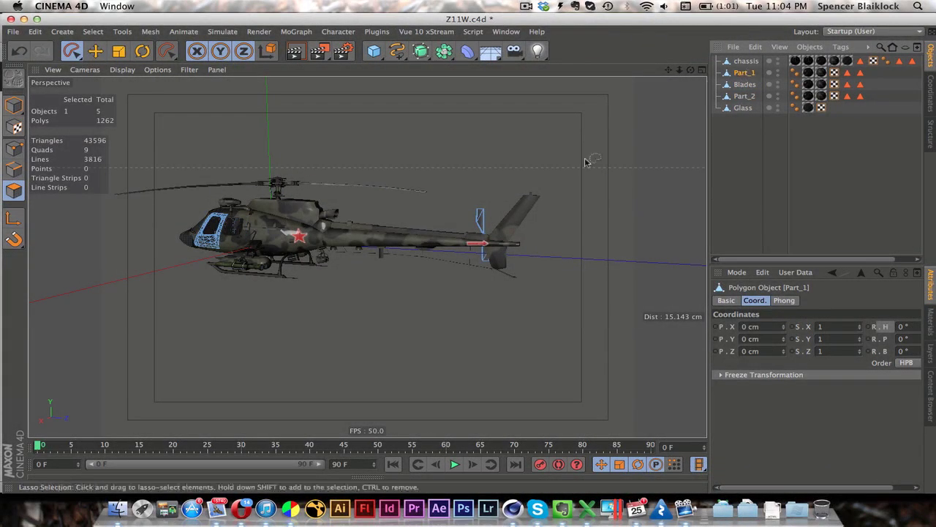
alt+drag(420, 231, 483, 190)
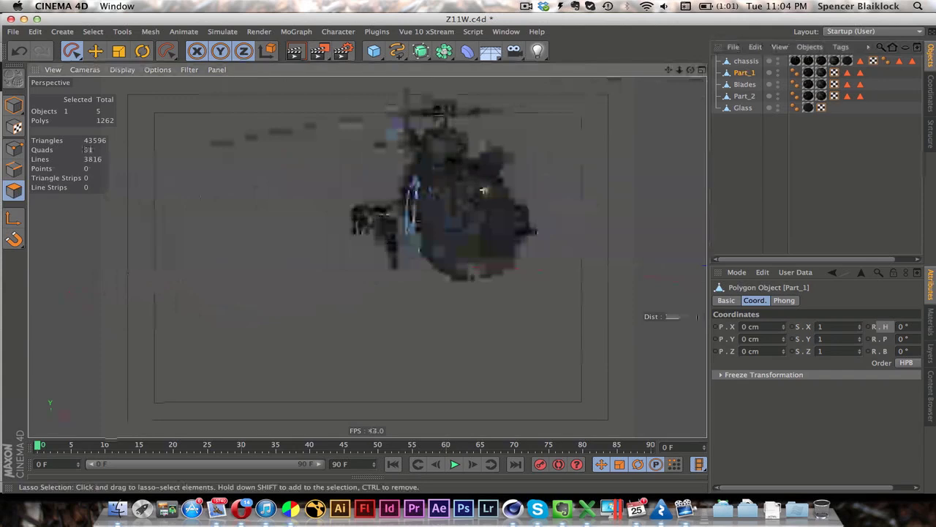
scroll(445, 186, down, 5)
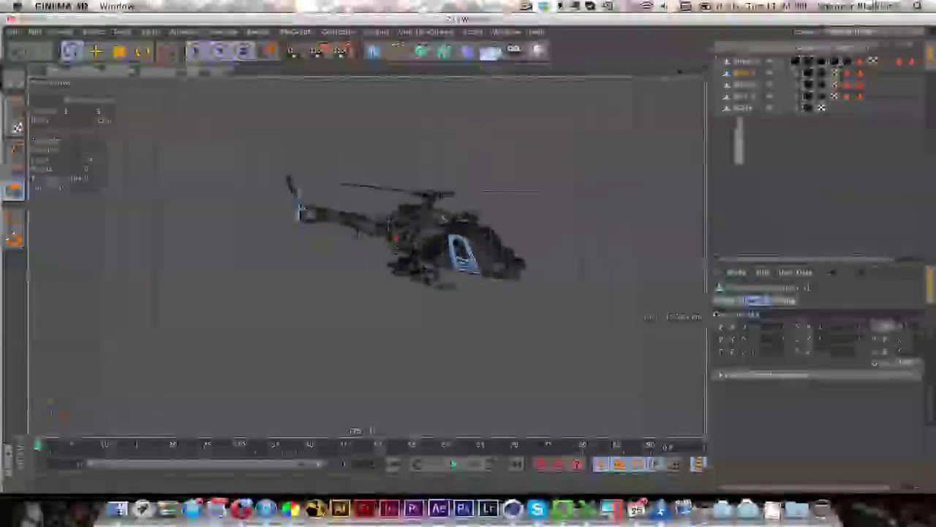
Group all the helicopter objects under one null and expand the group.
key(super+a)
key(alt+g)
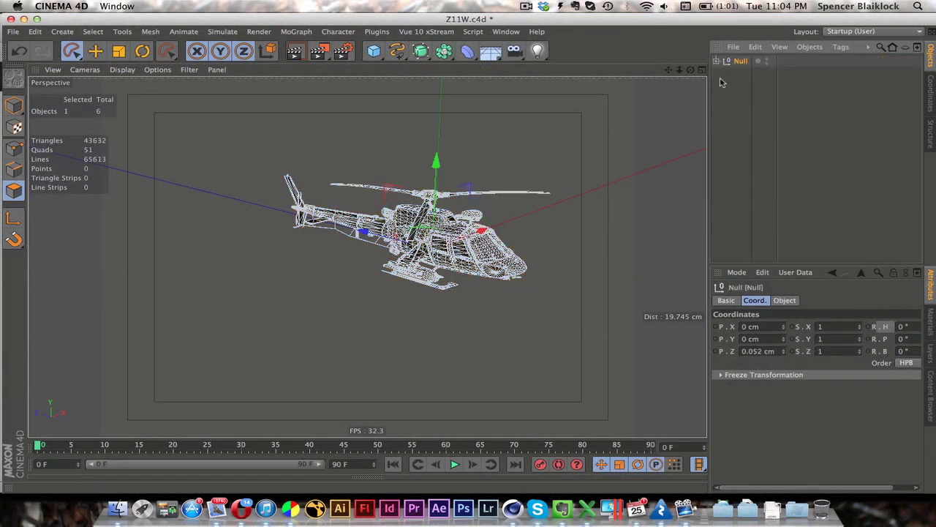
click(716, 62)
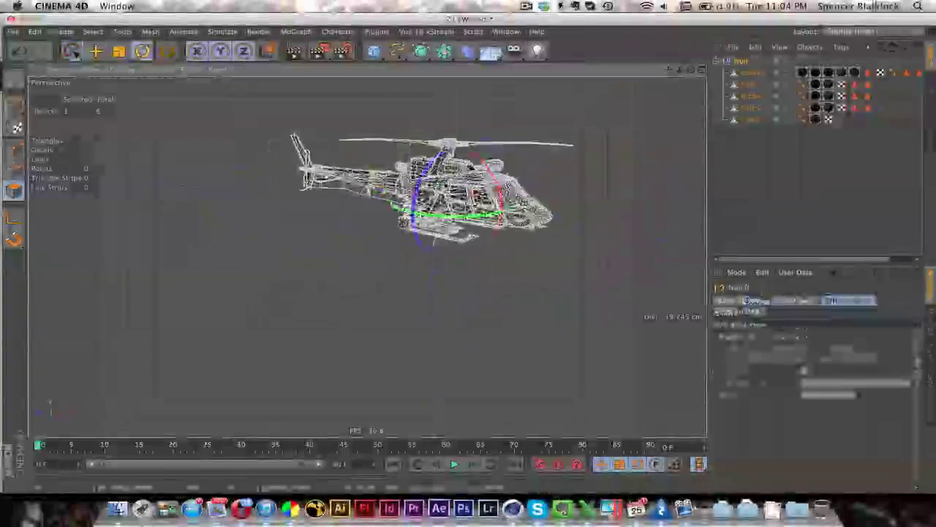
Rotate the grouped helicopter about its vertical axis.
drag(466, 216, 523, 202)
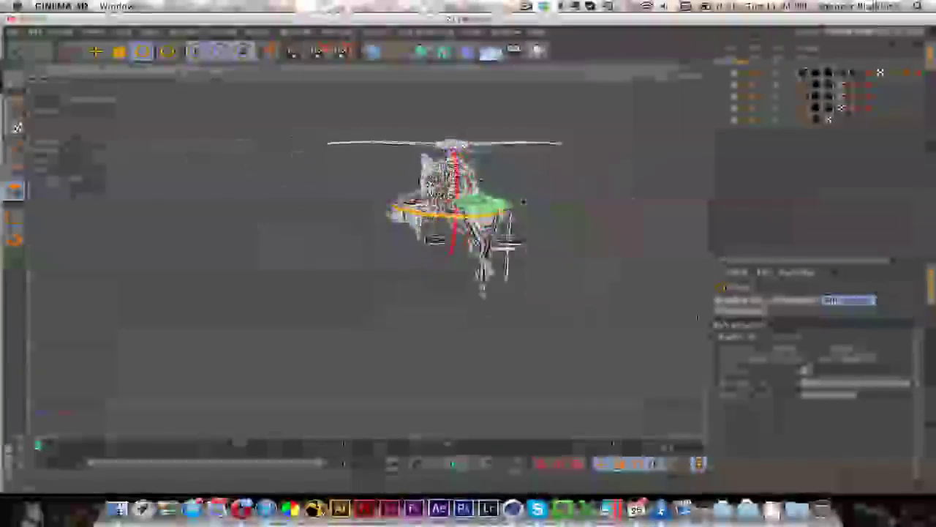
mouse_move(443, 218)
mouse_down()
mouse_move(511, 211)
mouse_move(451, 217)
mouse_up()
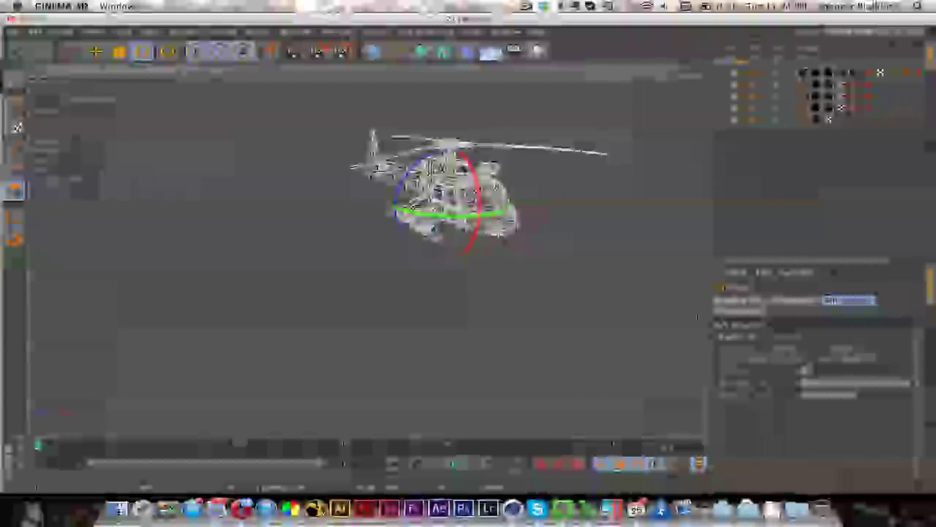
alt+drag(607, 218, 505, 229)
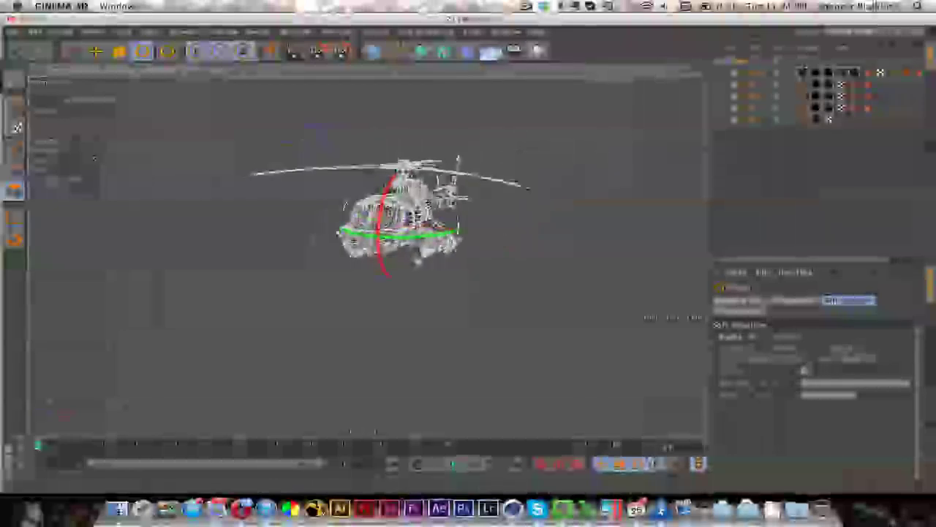
alt+drag(528, 188, 508, 241)
Animate the Blades object's heading rotation from 27° at frame 0 to 2700° at frame 56.
click(348, 148)
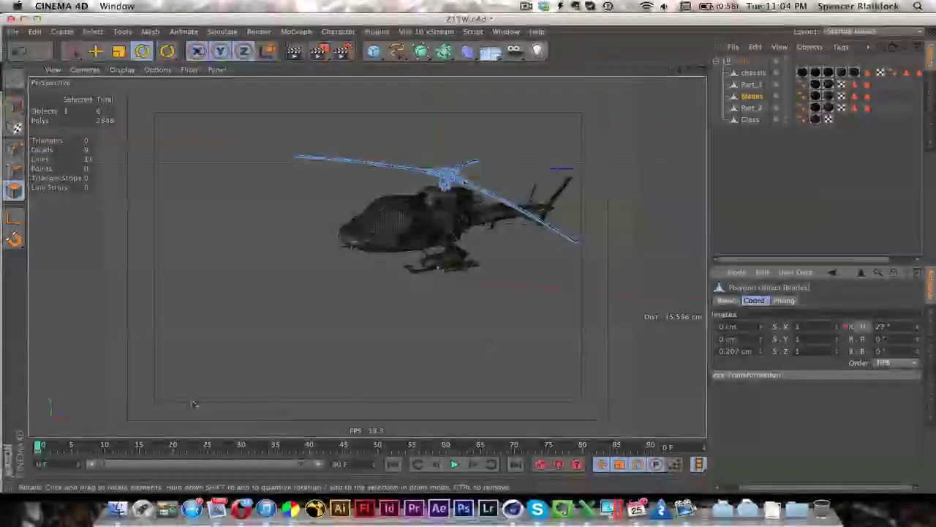
drag(336, 447, 419, 444)
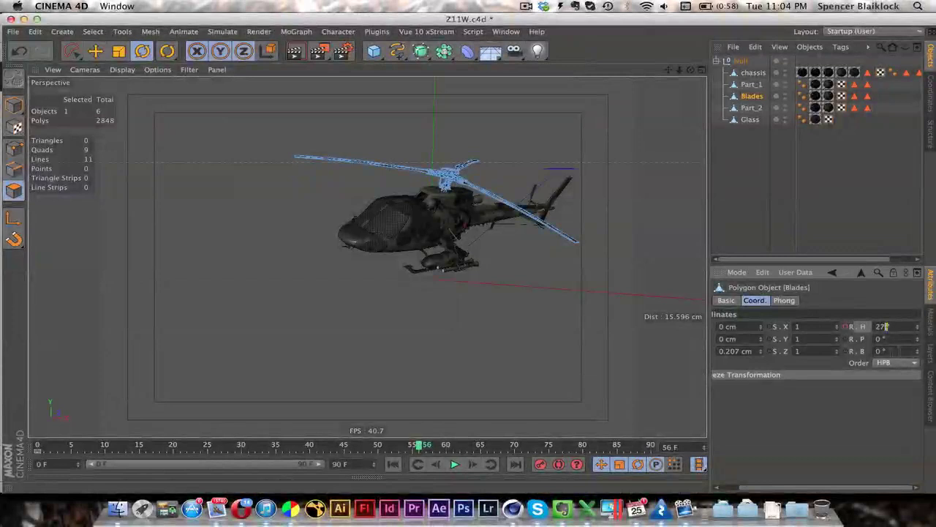
key(Return)
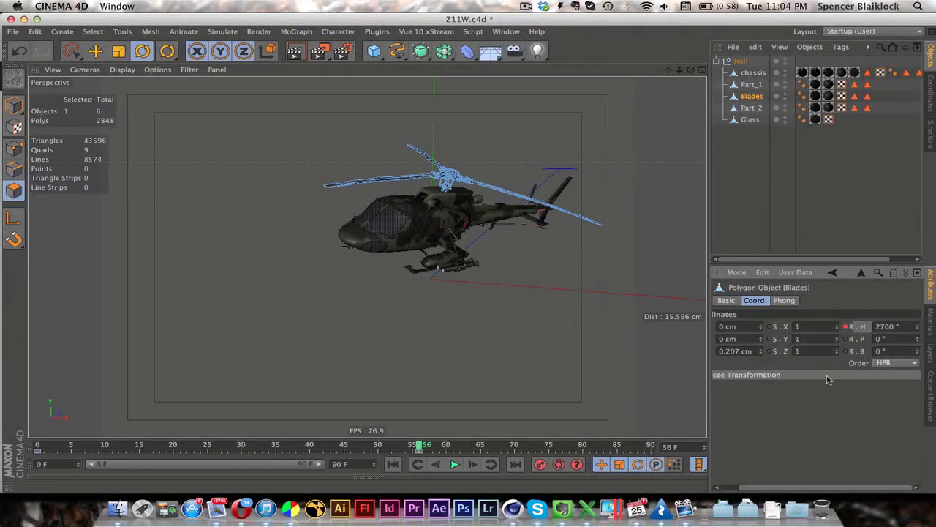
Preview the spinning rotor by scrubbing and playing the animation, check the frame 56 key and return to frame 0.
drag(420, 446, 153, 444)
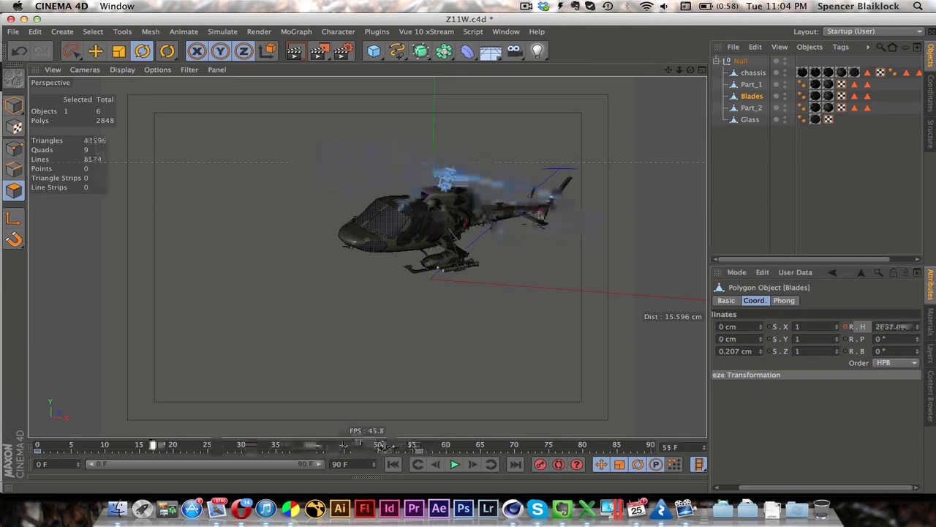
click(454, 464)
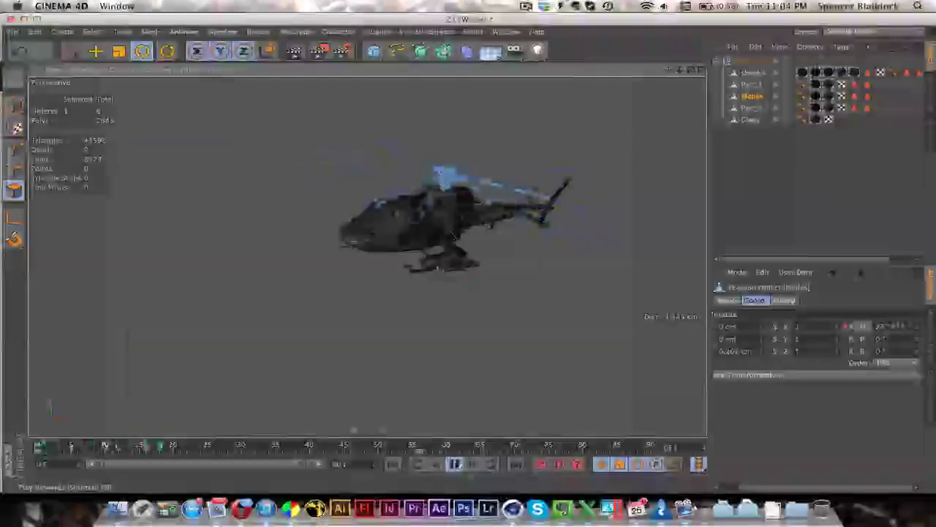
click(453, 464)
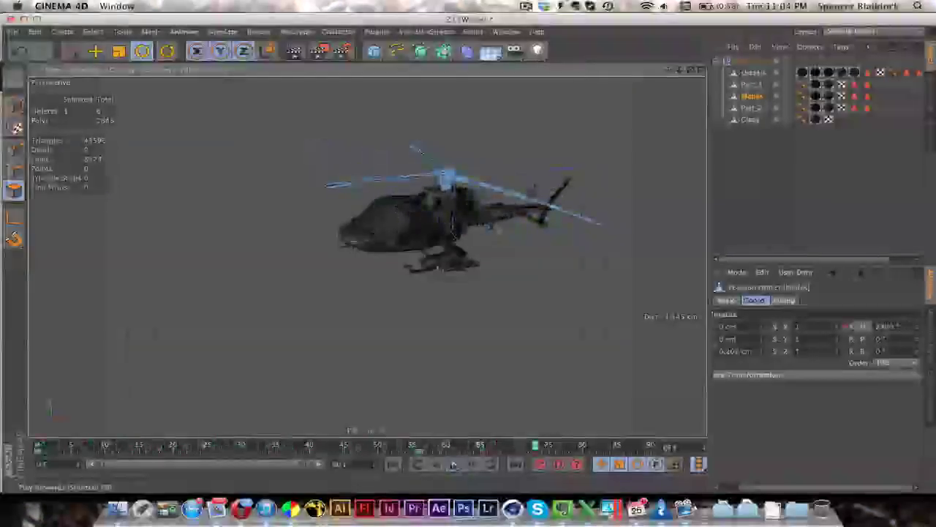
click(419, 451)
drag(404, 444, 220, 424)
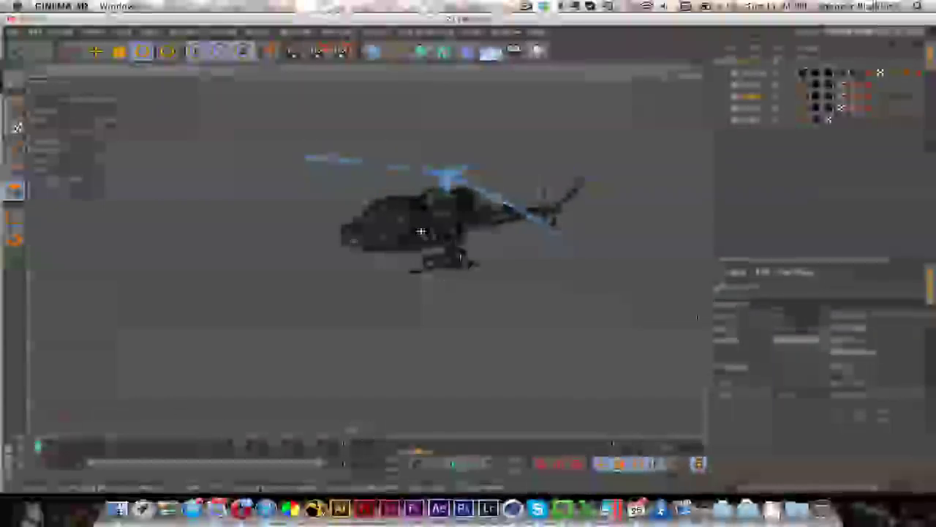
scroll(424, 230, up, 4)
alt+middle_drag(437, 226, 370, 259)
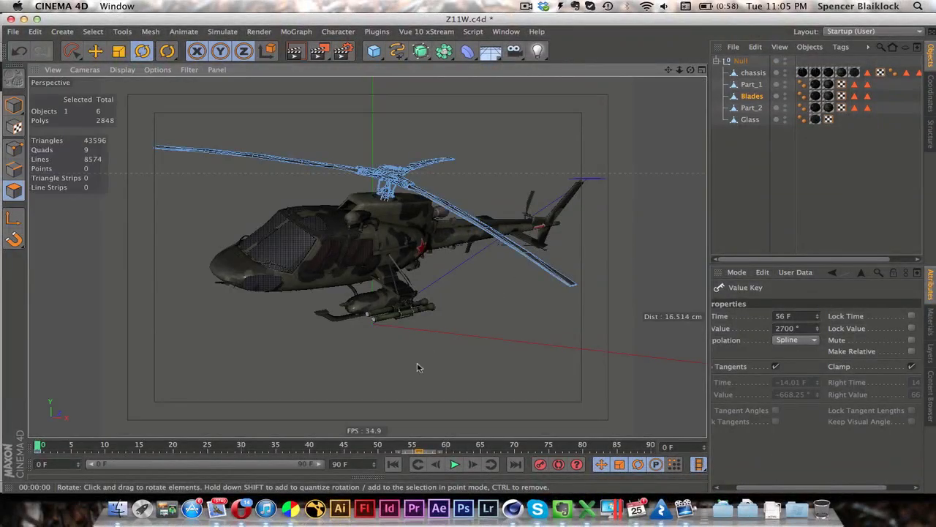
Switch to Opera and look over the BF3 Z11 Helicopter model page and the YouTube comments about regrouping it.
click(241, 509)
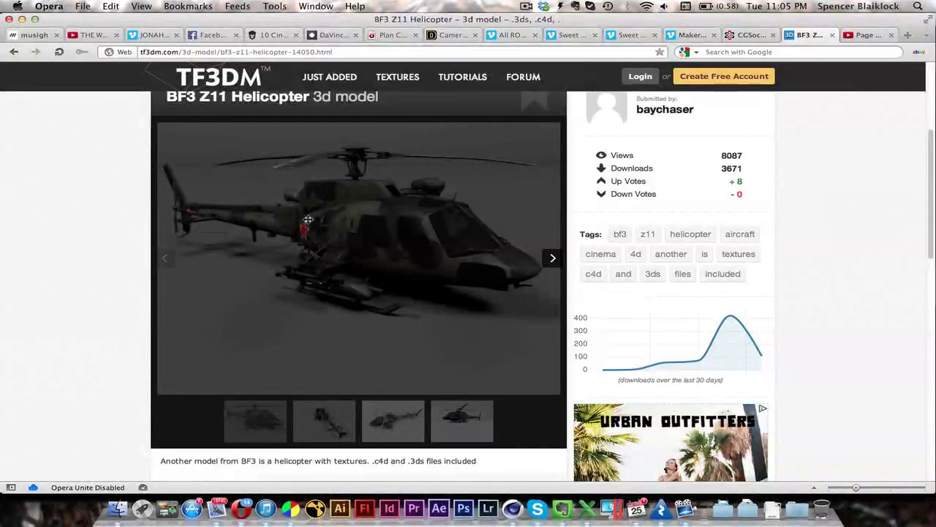
scroll(259, 244, up, 3)
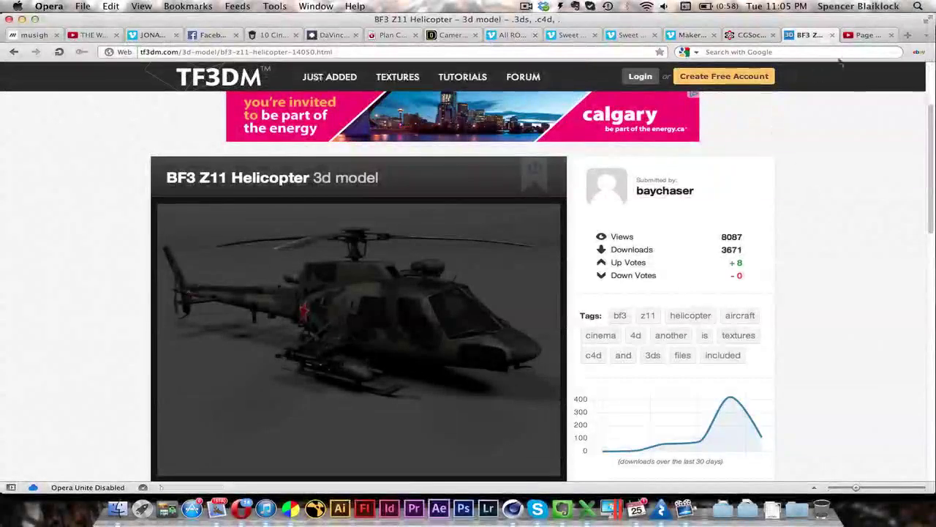
click(867, 35)
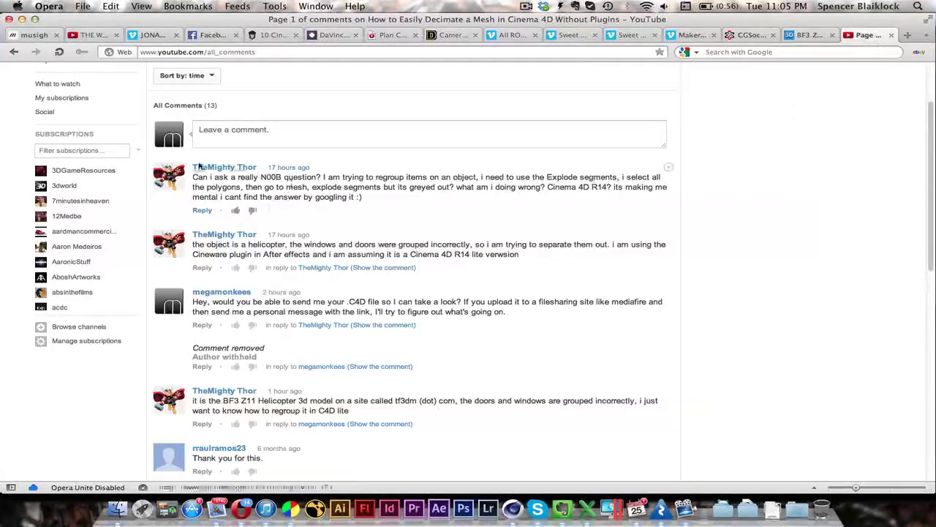